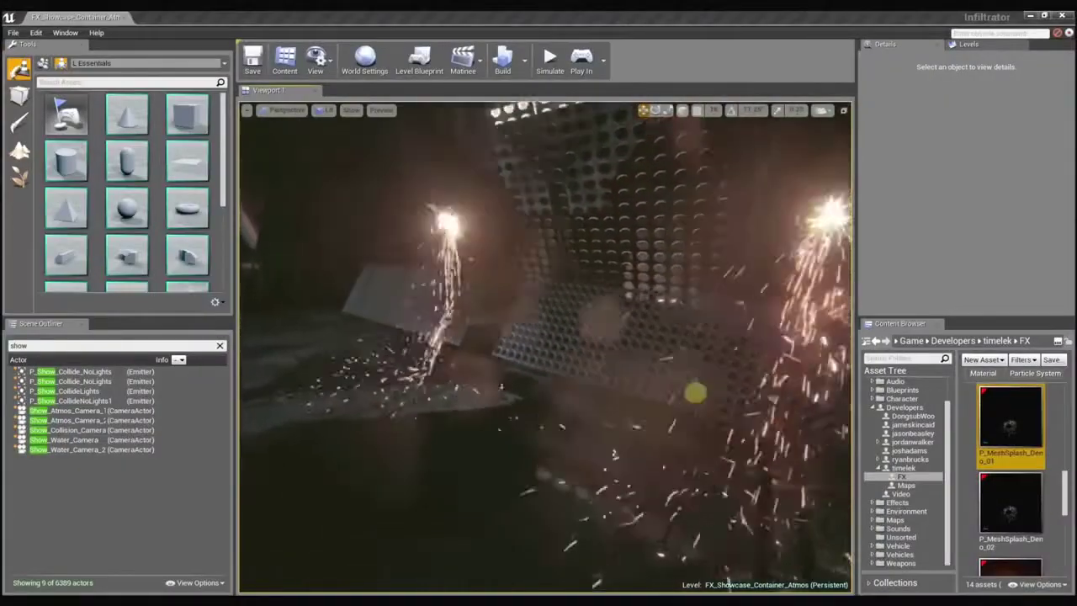
Orbit toward the perforated wall and switch the viewport to the Scene Depth buffer visualization
{"action": "right_click_drag", "start_coordinate": [715, 389], "coordinate": [440, 256]}
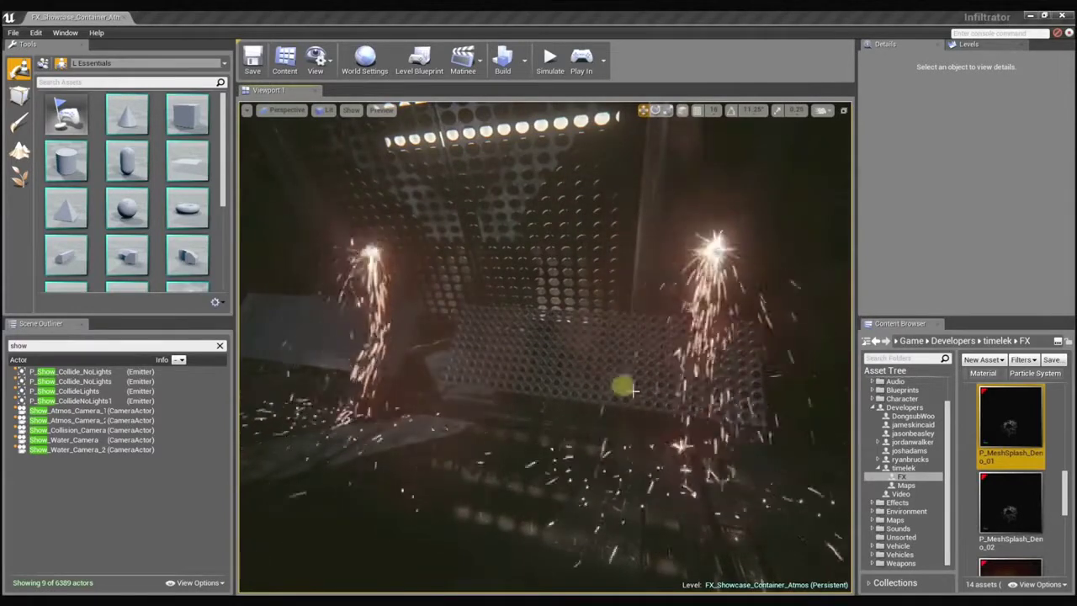
{"action": "mouse_move", "coordinate": [646, 410]}
{"action": "right_mouse_down"}
{"action": "mouse_move", "coordinate": [605, 404]}
{"action": "mouse_move", "coordinate": [668, 409]}
{"action": "mouse_move", "coordinate": [645, 412]}
{"action": "mouse_move", "coordinate": [658, 412]}
{"action": "right_mouse_up"}
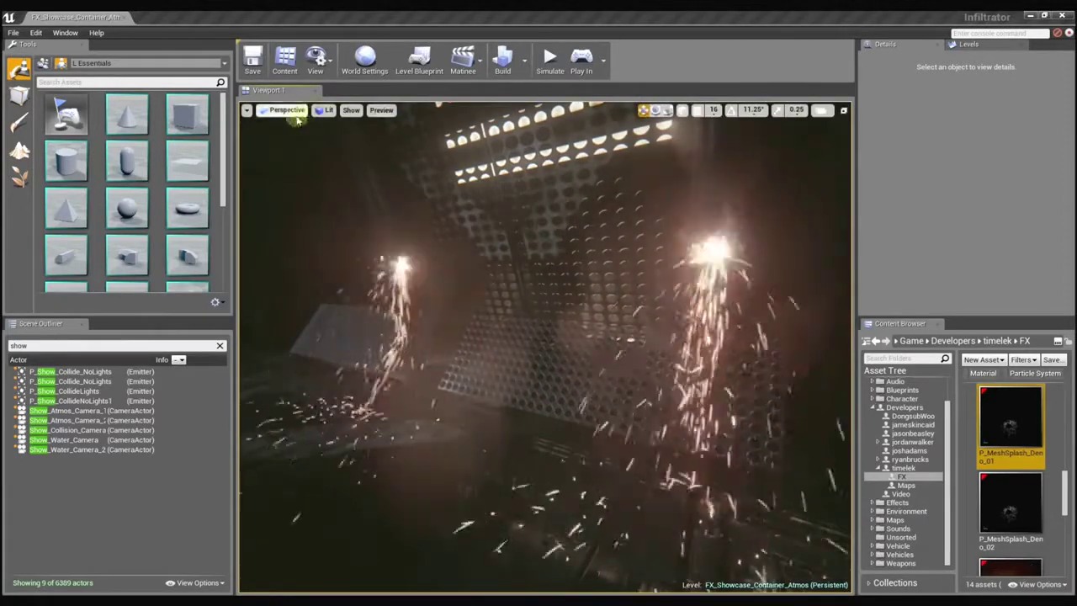
{"action": "left_click", "coordinate": [324, 110]}
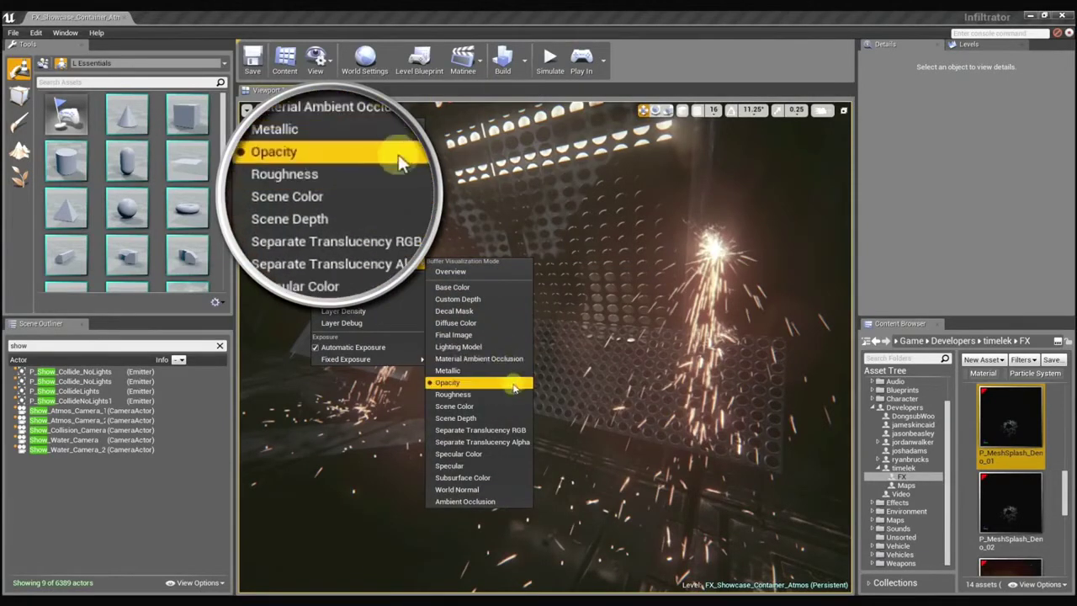
{"action": "left_click", "coordinate": [505, 418]}
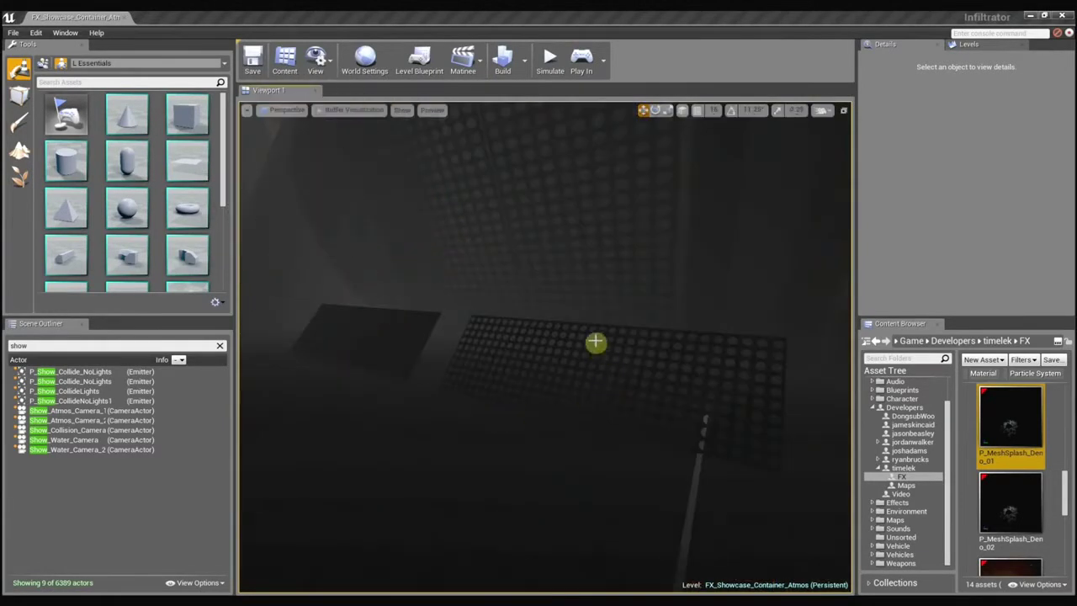
{"action": "right_click_drag", "start_coordinate": [505, 418], "coordinate": [479, 418]}
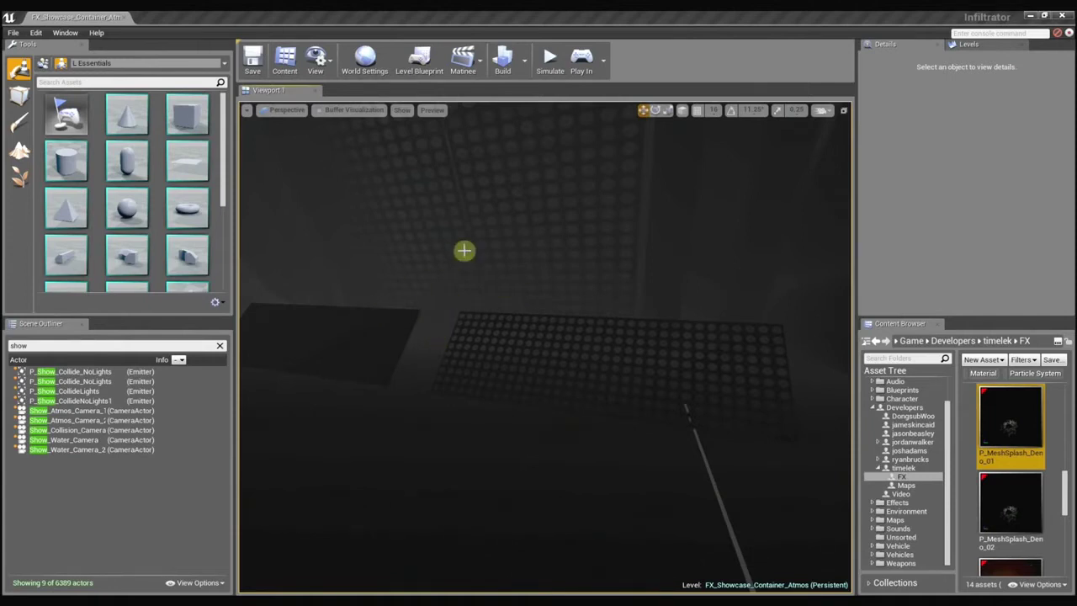
Return the viewport to Lit mode and turn the camera around the sparks
{"action": "left_click", "coordinate": [342, 113]}
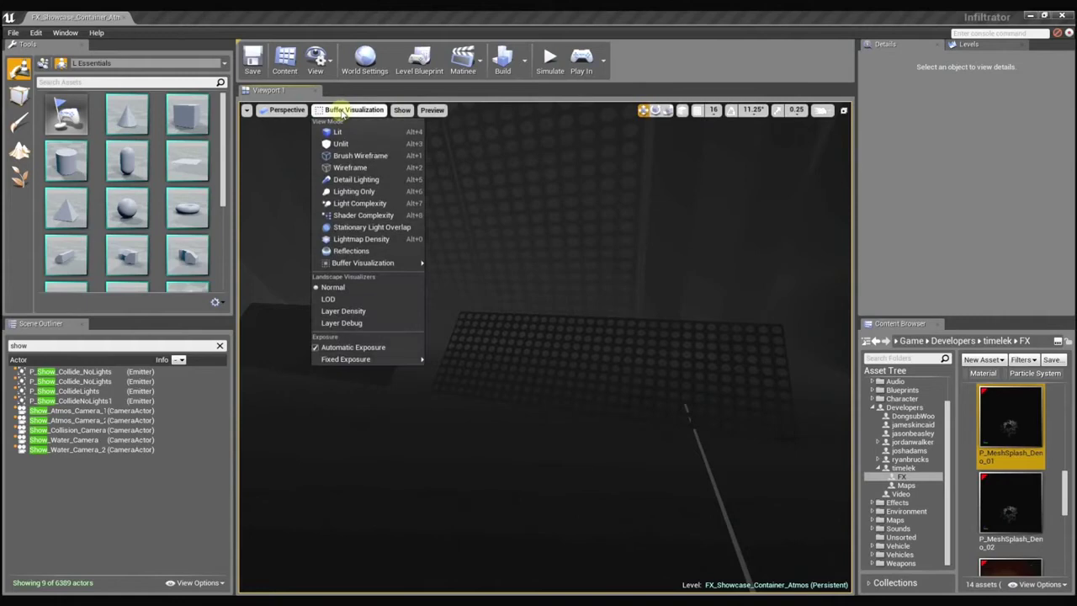
{"action": "left_click", "coordinate": [337, 131]}
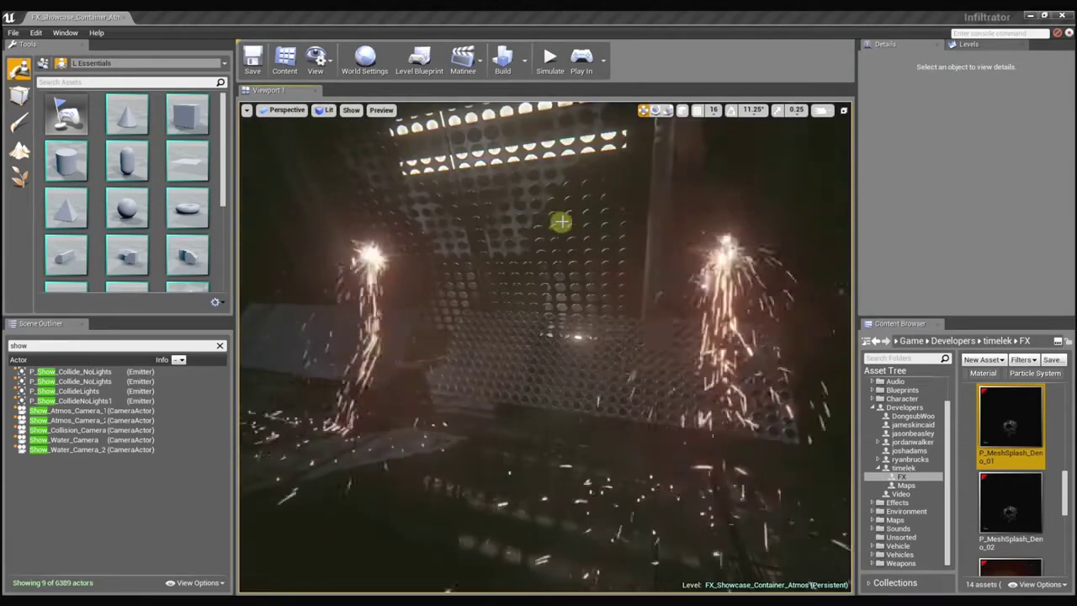
{"action": "right_click_drag", "start_coordinate": [570, 220], "coordinate": [571, 223]}
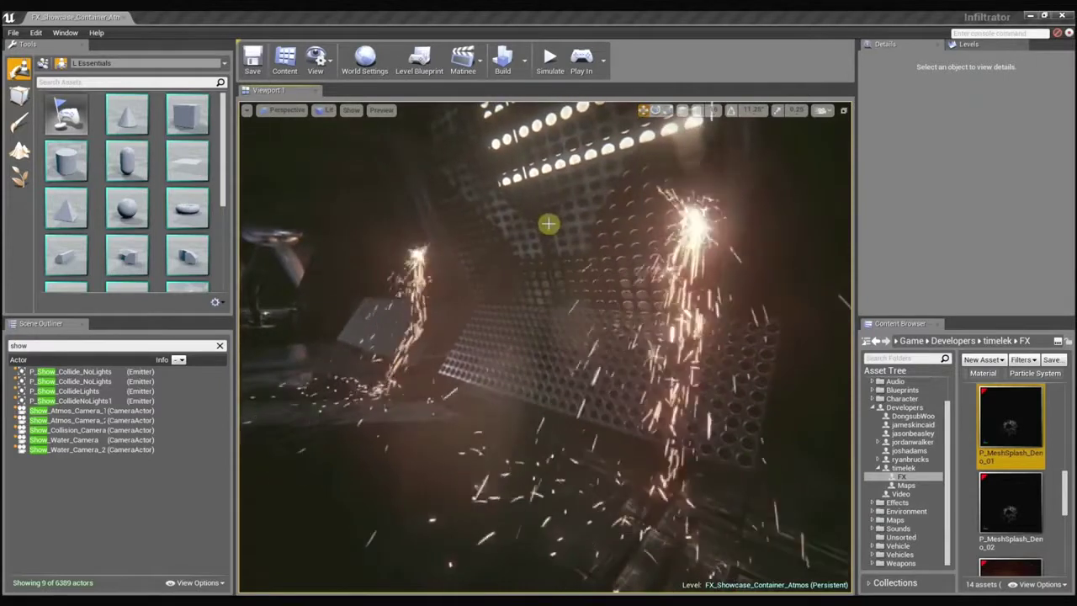
{"action": "right_click_drag", "start_coordinate": [572, 223], "coordinate": [545, 223]}
Compare Lighting Only (Alt+6) with Lit (Alt+4), then reframe the perforated wall and light strip
{"action": "key", "text": "alt+6"}
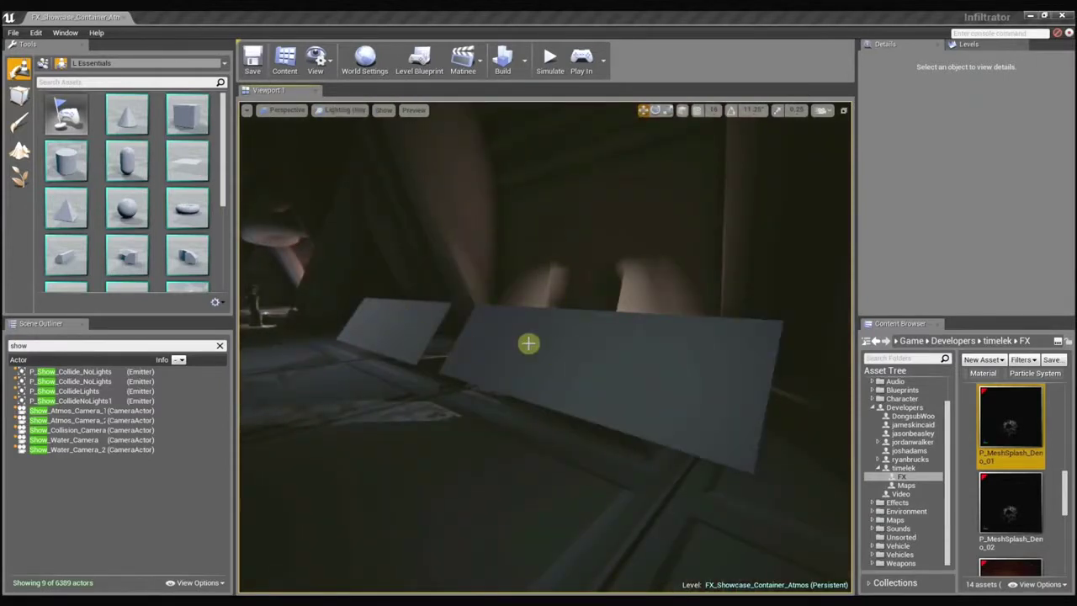
{"action": "key", "text": "alt+4"}
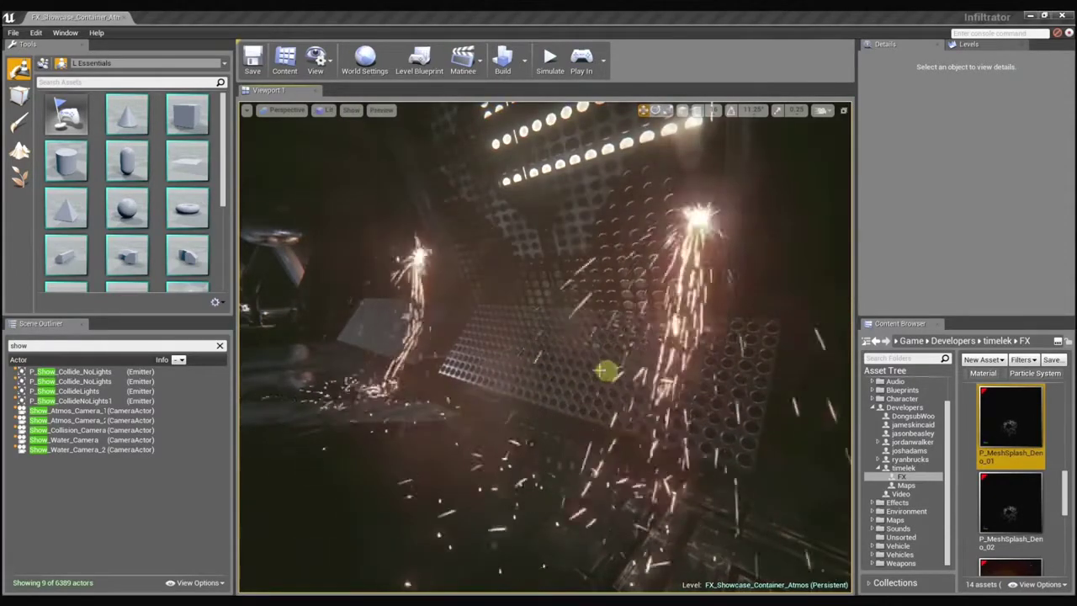
{"action": "right_click_drag", "start_coordinate": [594, 366], "coordinate": [602, 370]}
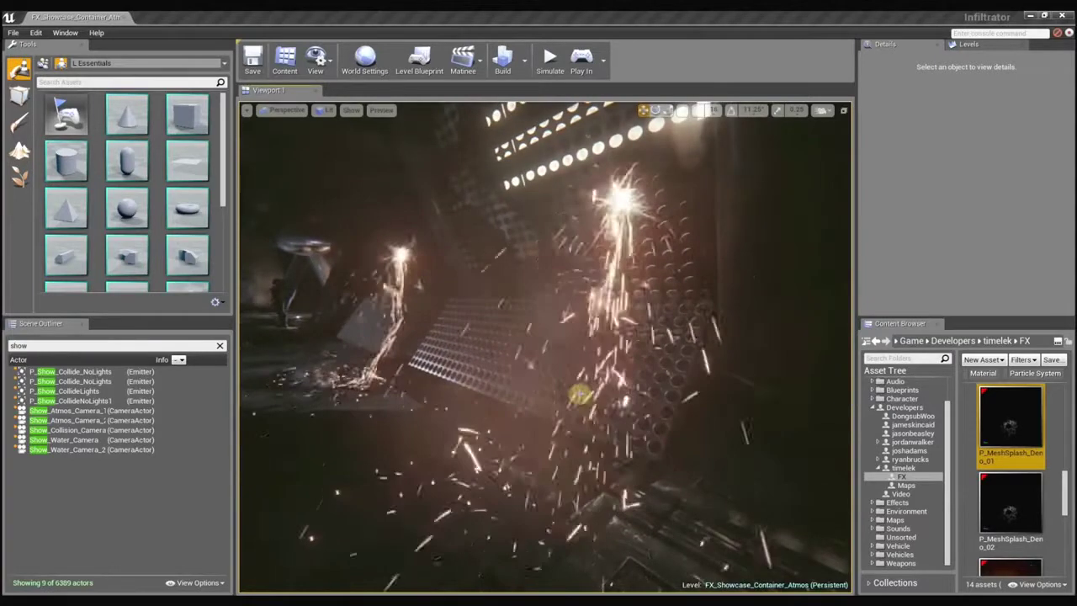
{"action": "mouse_move", "coordinate": [580, 395]}
{"action": "right_mouse_down"}
{"action": "mouse_move", "coordinate": [548, 353]}
{"action": "mouse_move", "coordinate": [611, 367]}
{"action": "mouse_move", "coordinate": [553, 353]}
{"action": "mouse_move", "coordinate": [580, 350]}
{"action": "right_mouse_up"}
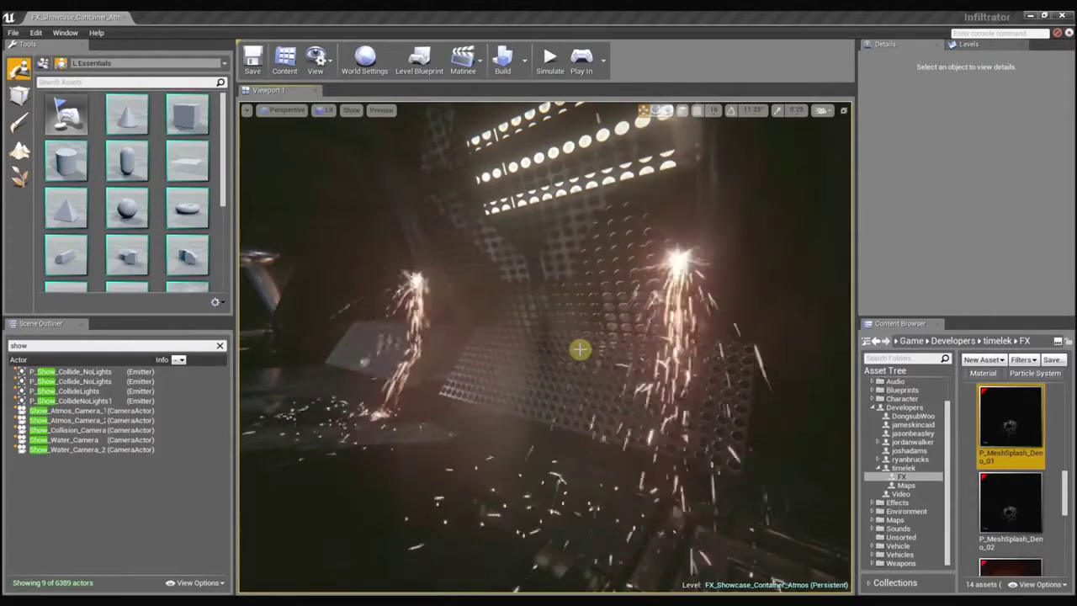
{"action": "right_click_drag", "start_coordinate": [580, 349], "coordinate": [574, 354]}
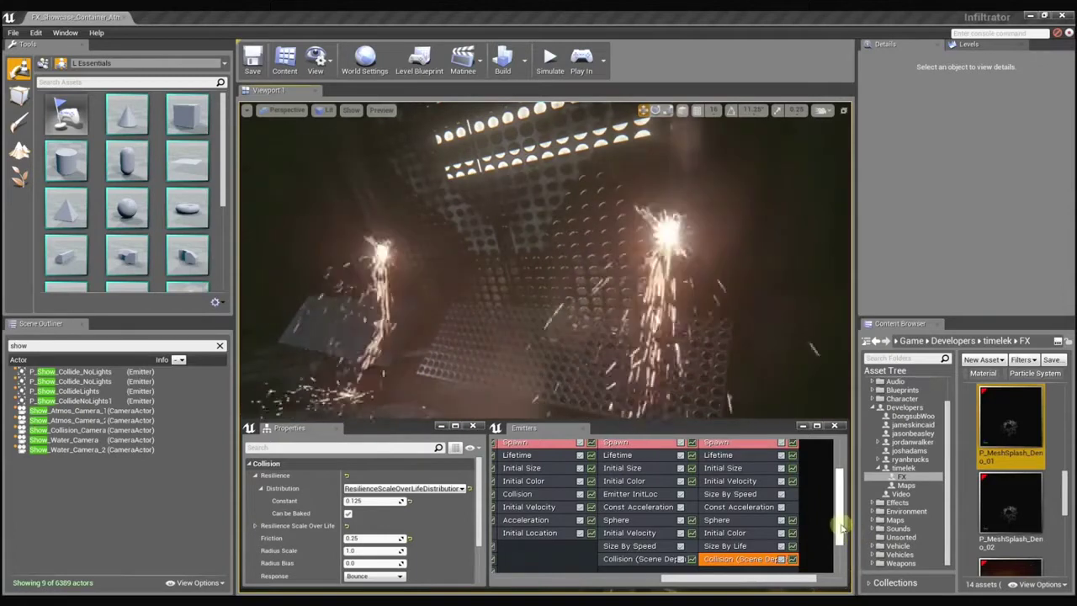
Solo the Fall emitter in Cascade and select its Spawn module
{"action": "left_click_drag", "start_coordinate": [841, 526], "coordinate": [840, 501]}
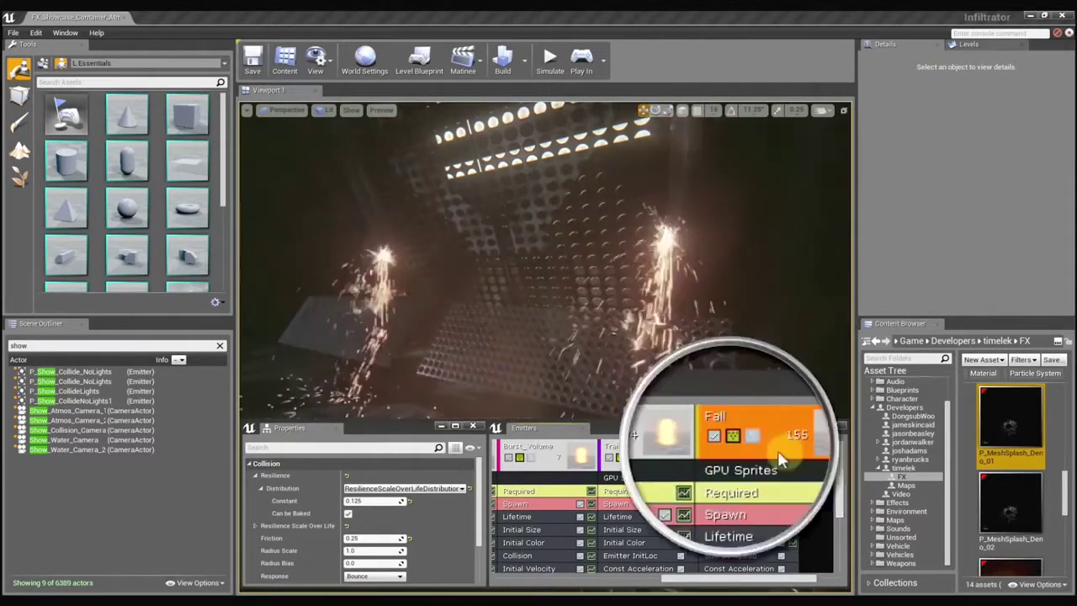
{"action": "left_click", "coordinate": [732, 457]}
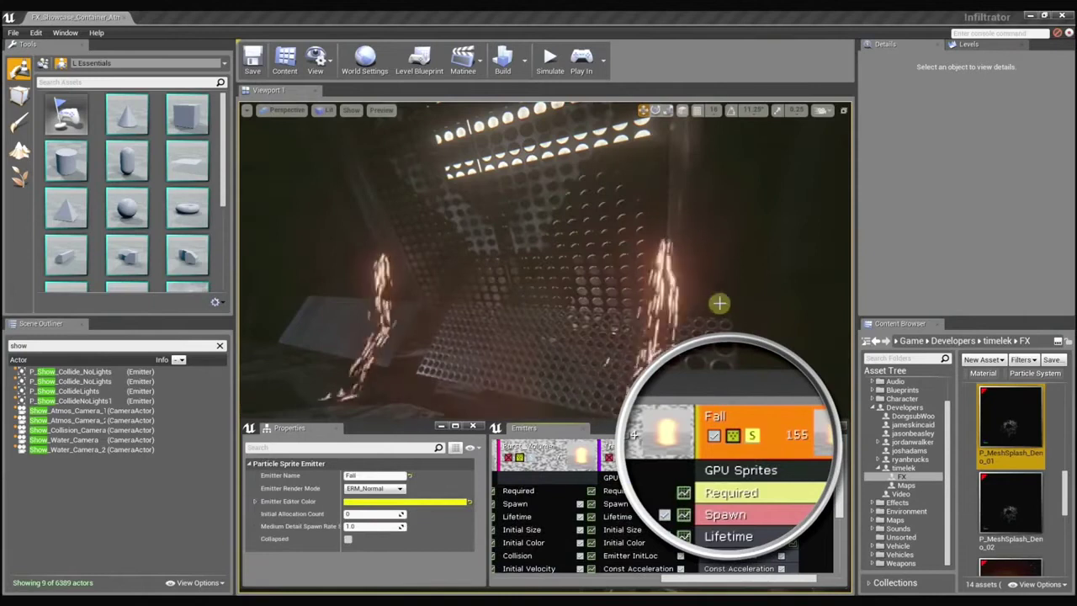
{"action": "mouse_move", "coordinate": [720, 303]}
{"action": "left_mouse_down"}
{"action": "mouse_move", "coordinate": [697, 317]}
{"action": "mouse_move", "coordinate": [745, 312]}
{"action": "mouse_move", "coordinate": [722, 305]}
{"action": "left_mouse_up"}
{"action": "left_click", "coordinate": [753, 512]}
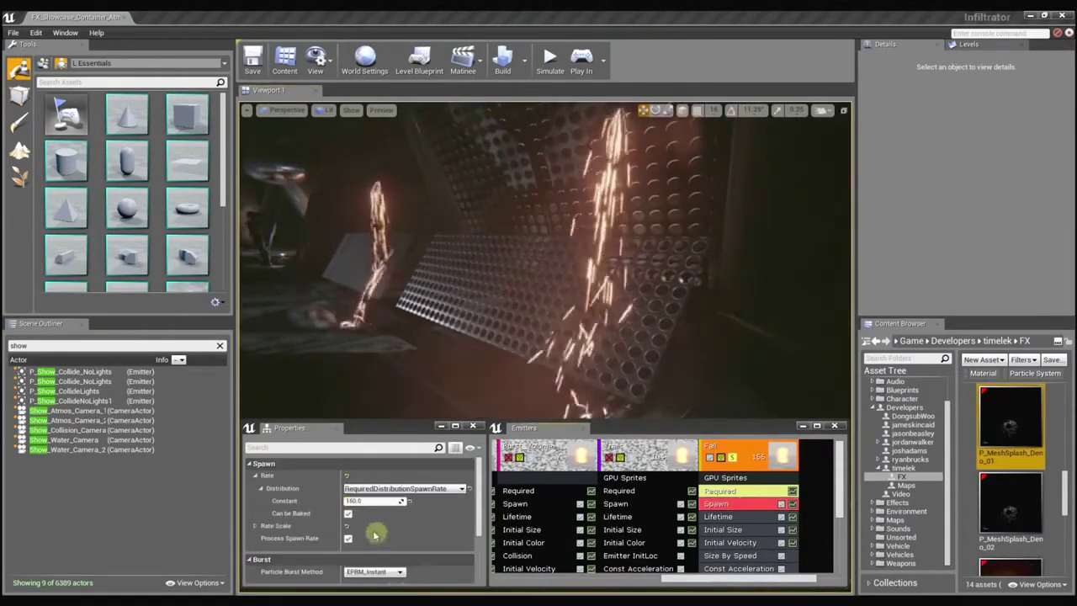
Set the Fall emitter's spawn Rate Constant to 1000 after trying 2000 and 100
{"action": "left_click", "coordinate": [375, 500]}
{"action": "type", "text": "2000"}
{"action": "key", "text": "Return"}
{"action": "left_click_drag", "start_coordinate": [552, 261], "coordinate": [545, 263]}
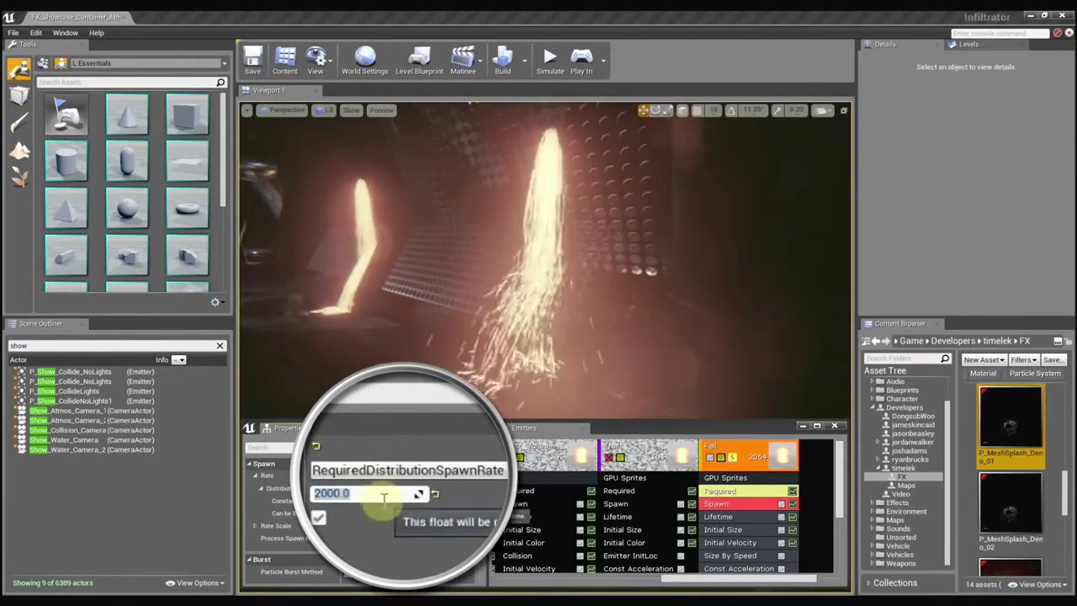
{"action": "key", "text": "Return"}
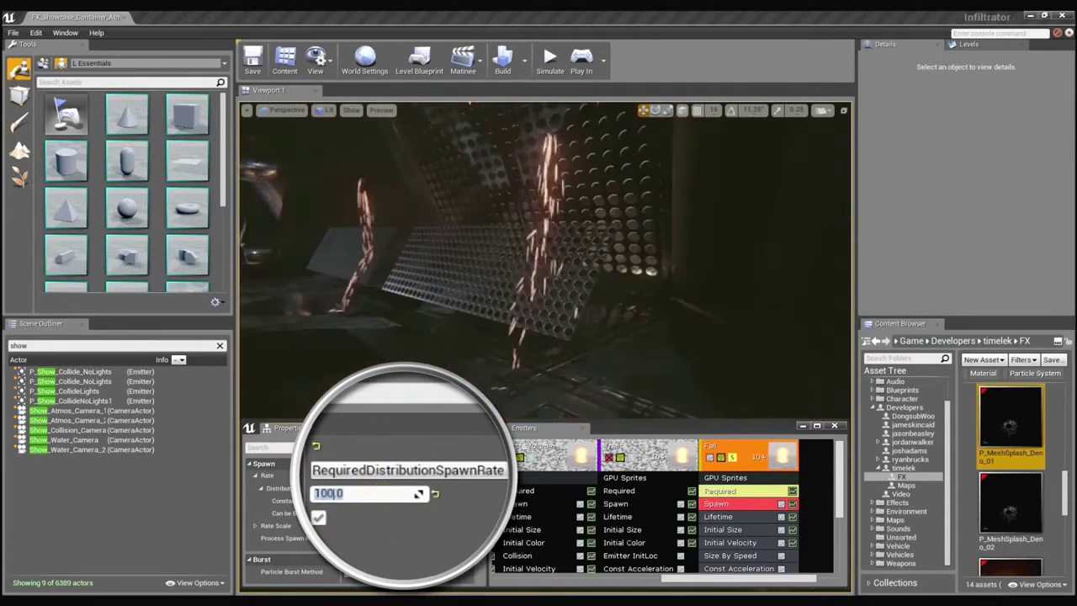
{"action": "mouse_move", "coordinate": [570, 339]}
{"action": "left_mouse_down"}
{"action": "mouse_move", "coordinate": [502, 314]}
{"action": "mouse_move", "coordinate": [522, 320]}
{"action": "left_mouse_up"}
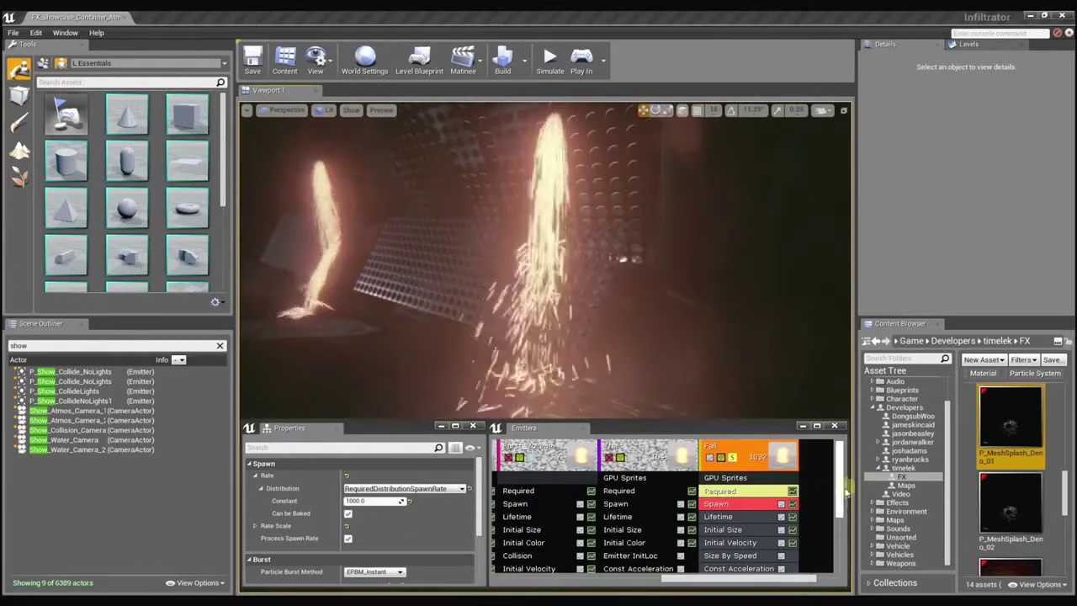
Show the Fall emitter's Collision module and try resilience values, ending at 0.125
{"action": "left_click_drag", "start_coordinate": [836, 468], "coordinate": [831, 517]}
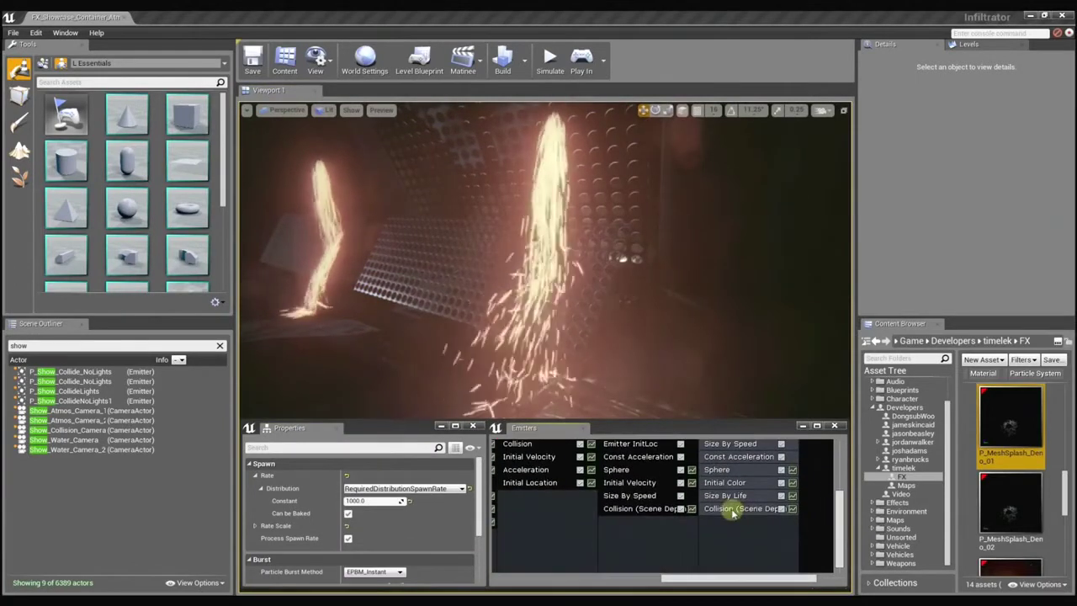
{"action": "left_click", "coordinate": [732, 509]}
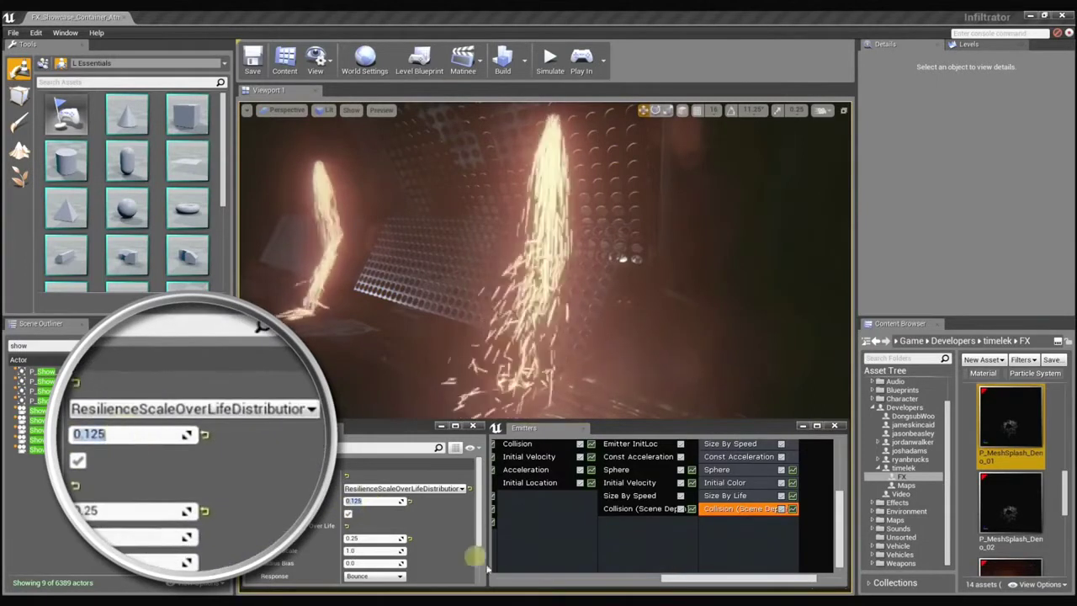
{"action": "type", "text": "10"}
{"action": "key", "text": "Return"}
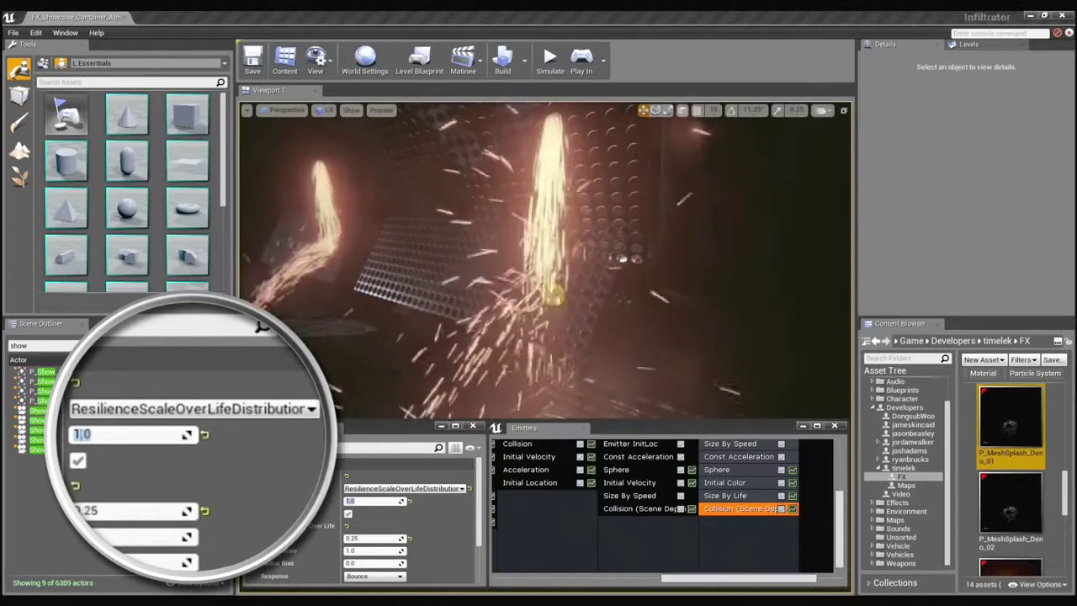
{"action": "left_click_drag", "start_coordinate": [548, 289], "coordinate": [545, 295]}
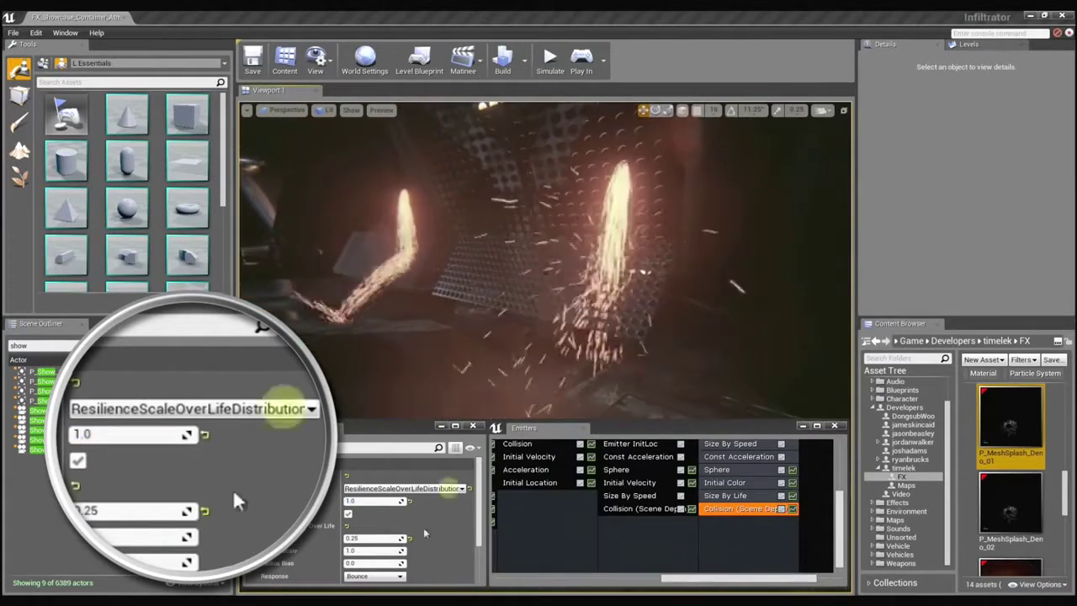
{"action": "left_click", "coordinate": [368, 501]}
{"action": "type", "text": "125"}
{"action": "left_click", "coordinate": [620, 321]}
{"action": "left_click_drag", "start_coordinate": [542, 322], "coordinate": [544, 323]}
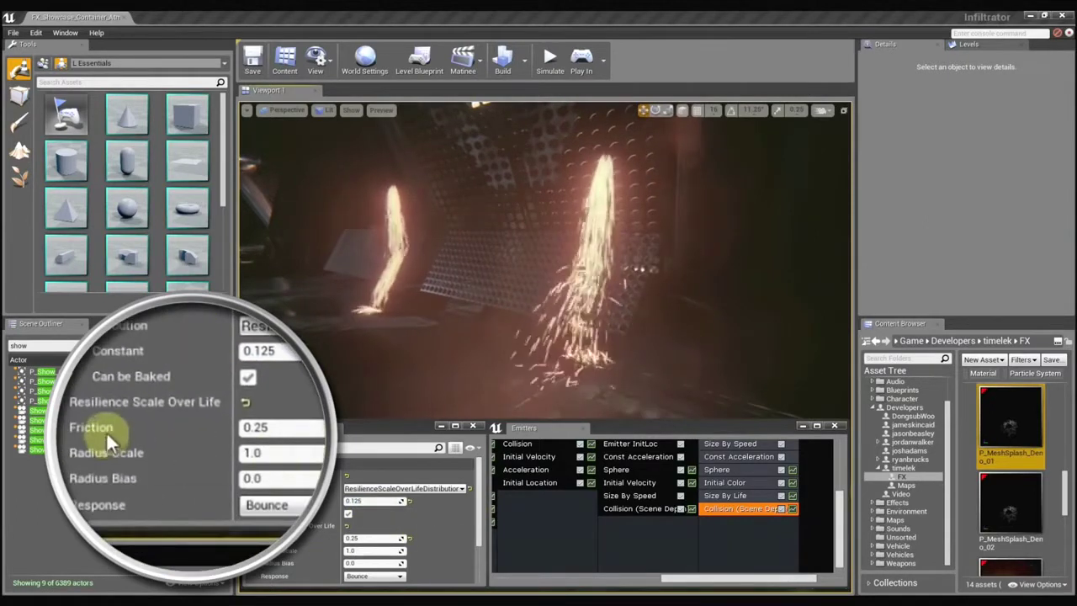
Set the spark collision Friction to 0.25 after testing 1.0 and 0
{"action": "left_click", "coordinate": [373, 539]}
{"action": "type", "text": "1.0"}
{"action": "key", "text": "Return"}
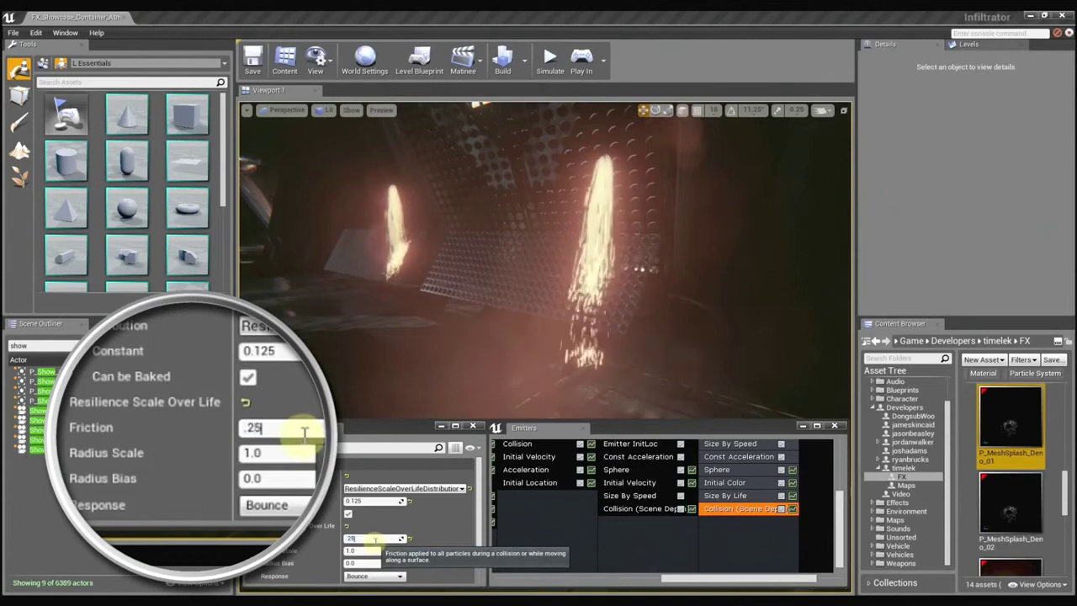
{"action": "key", "text": "Return"}
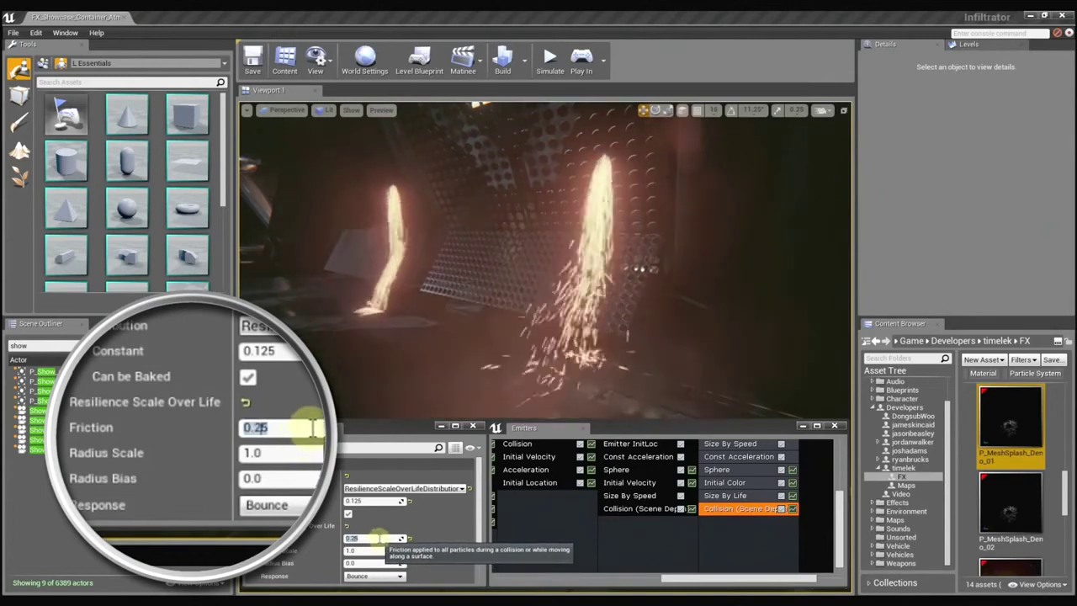
{"action": "type", "text": "0"}
{"action": "key", "text": "Return"}
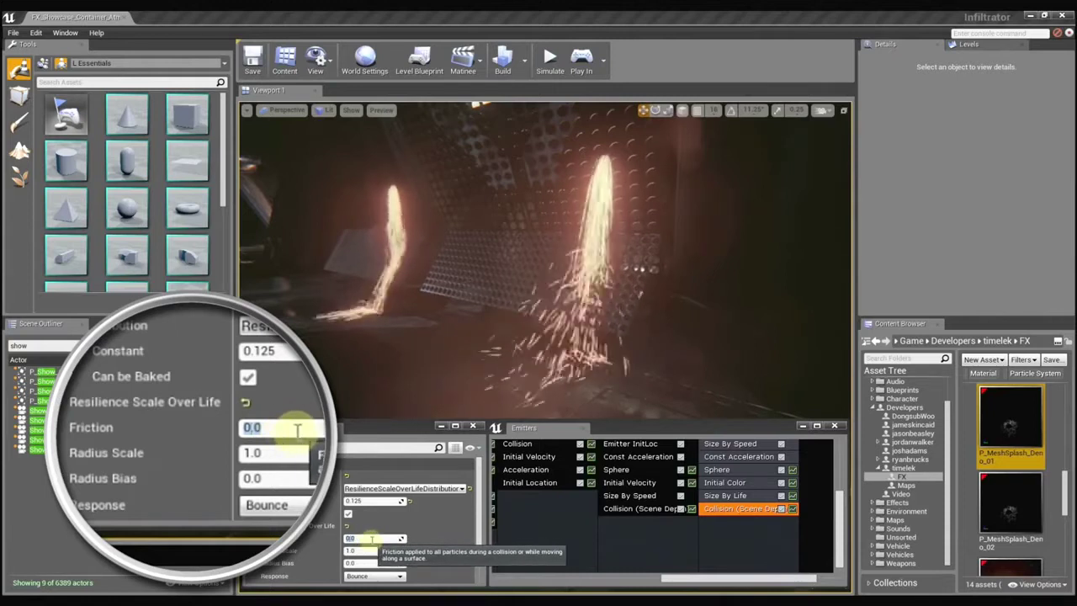
{"action": "type", "text": "5"}
{"action": "key", "text": "Return"}
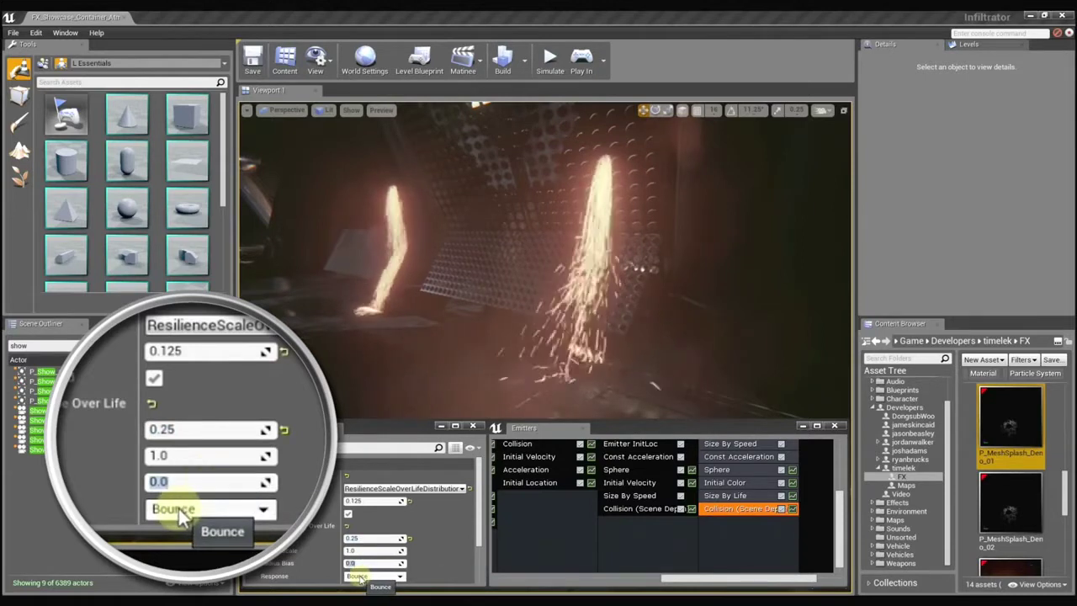
{"action": "type", "text": "1"}
Set Radius Bias to 0.0 after trying 1.0 and 10.0
{"action": "key", "text": "Return"}
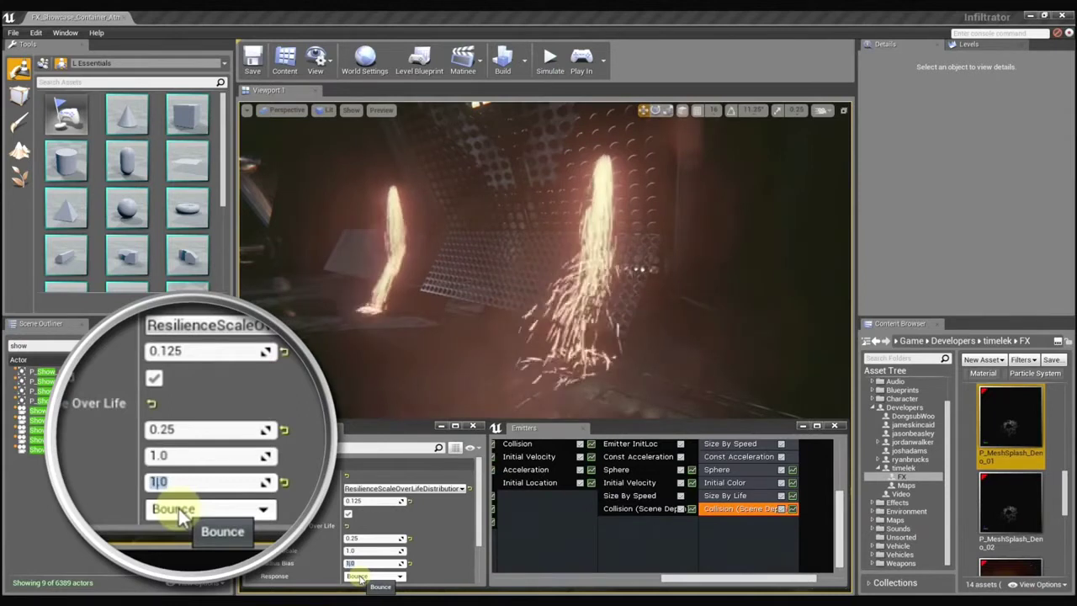
{"action": "type", "text": "0"}
{"action": "key", "text": "Return"}
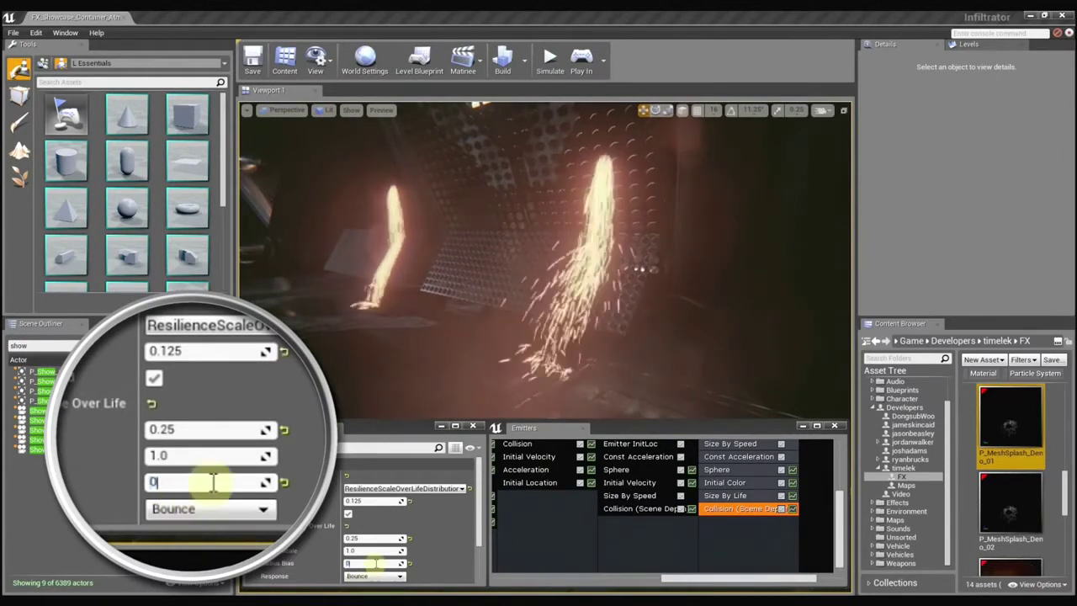
{"action": "key", "text": "Return"}
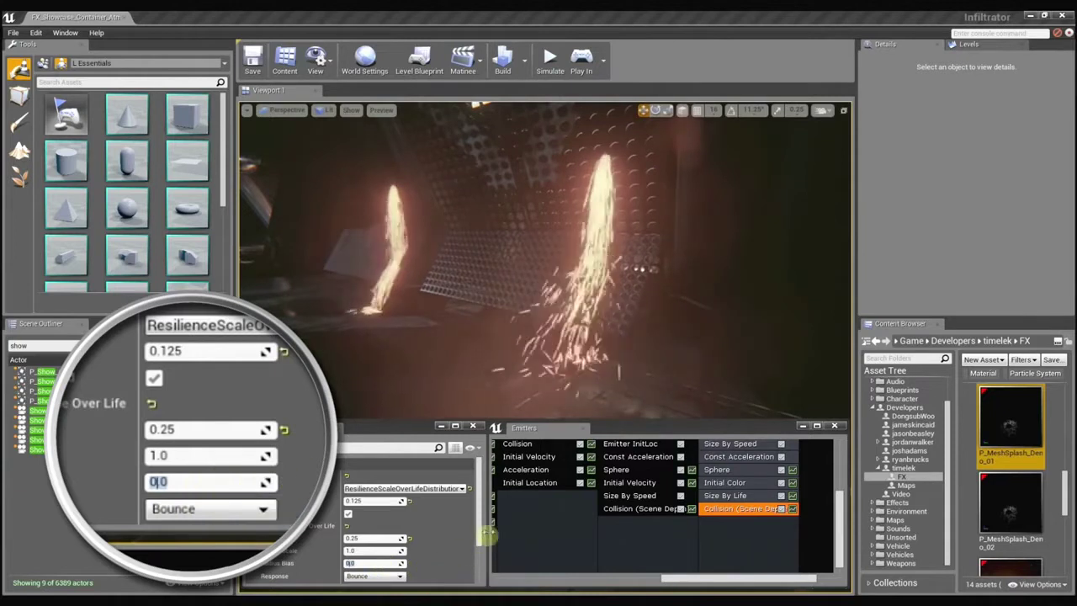
Change the Collision Response from Stop to Kill so sparks die on impact
{"action": "scroll", "coordinate": [409, 564], "scroll_direction": "down", "scroll_amount": 2}
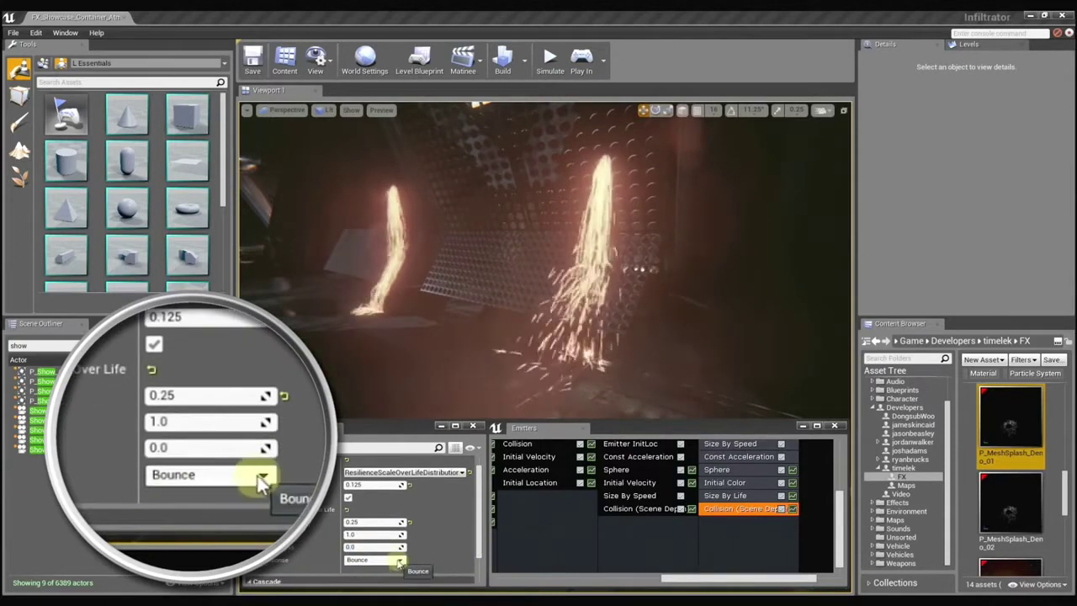
{"action": "left_click", "coordinate": [399, 561]}
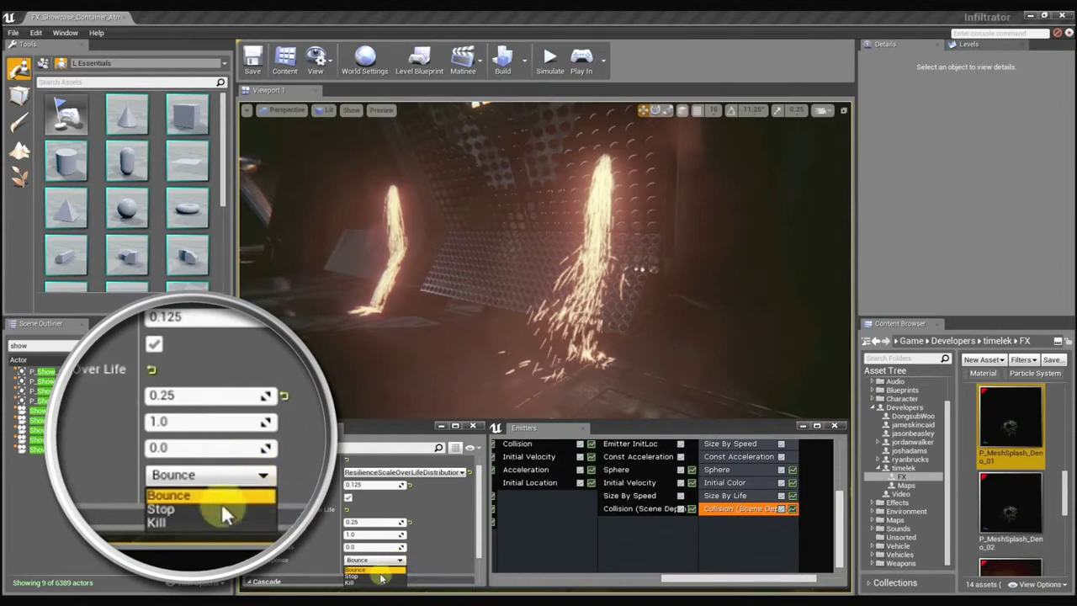
{"action": "left_click", "coordinate": [379, 576]}
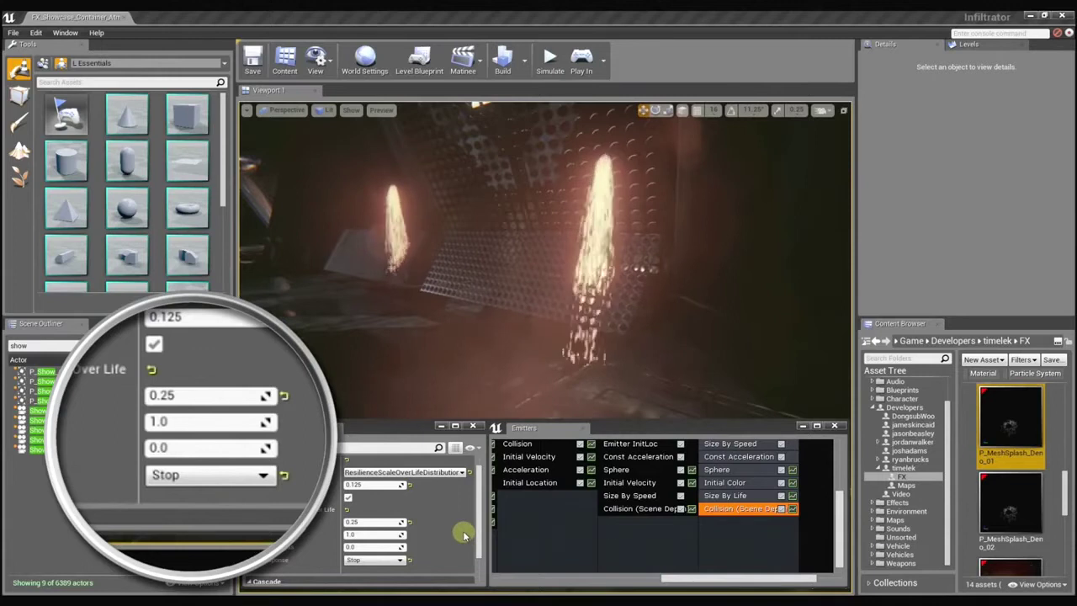
{"action": "left_click", "coordinate": [399, 561]}
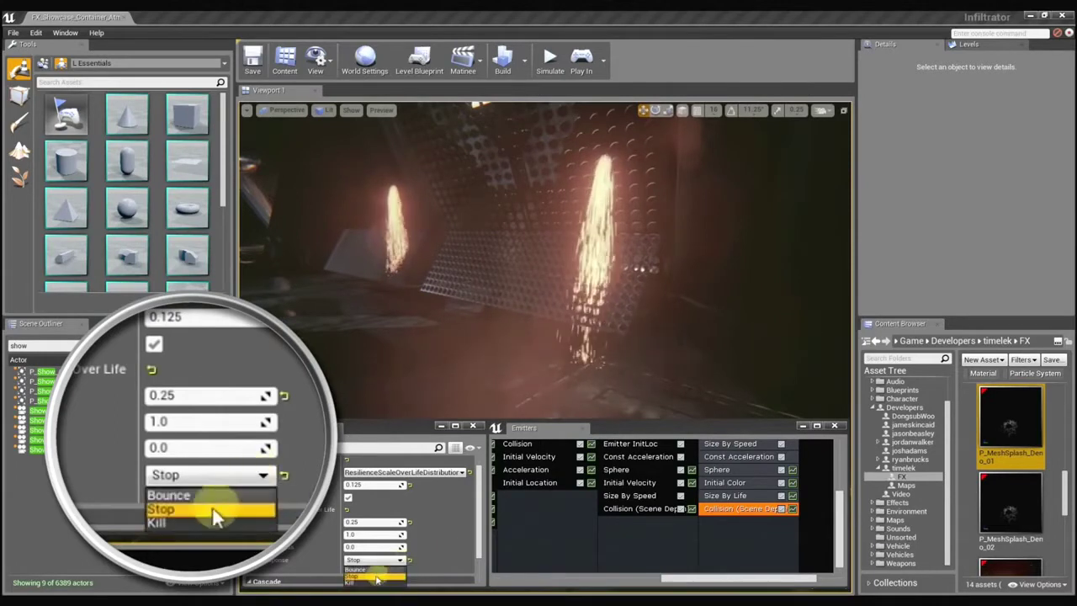
{"action": "left_click", "coordinate": [375, 583]}
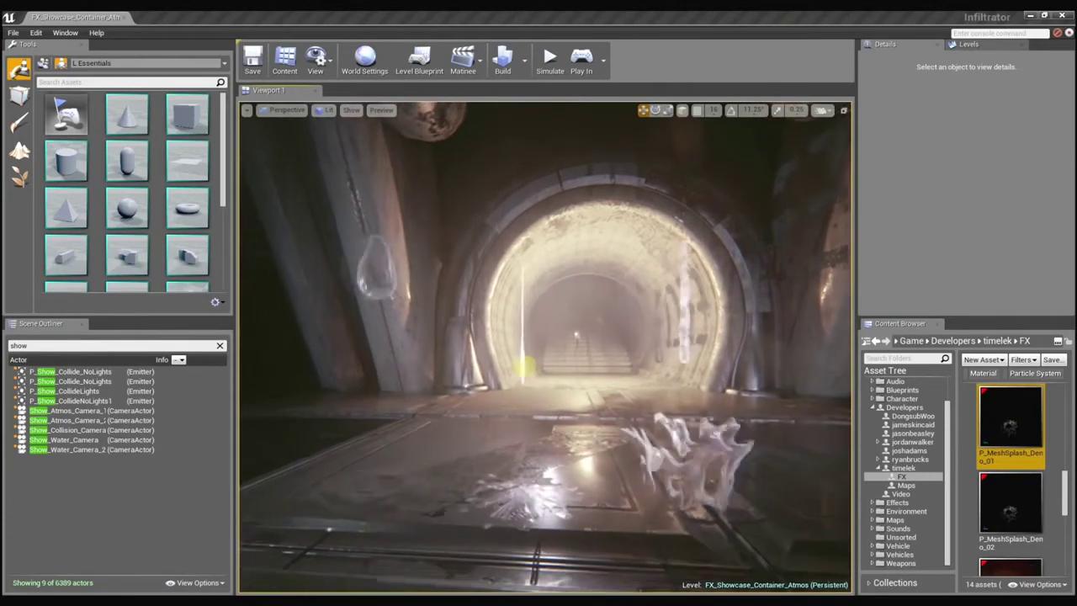
{"action": "mouse_move", "coordinate": [513, 358]}
{"action": "left_mouse_down"}
{"action": "mouse_move", "coordinate": [499, 370]}
{"action": "mouse_move", "coordinate": [523, 362]}
{"action": "left_mouse_up"}
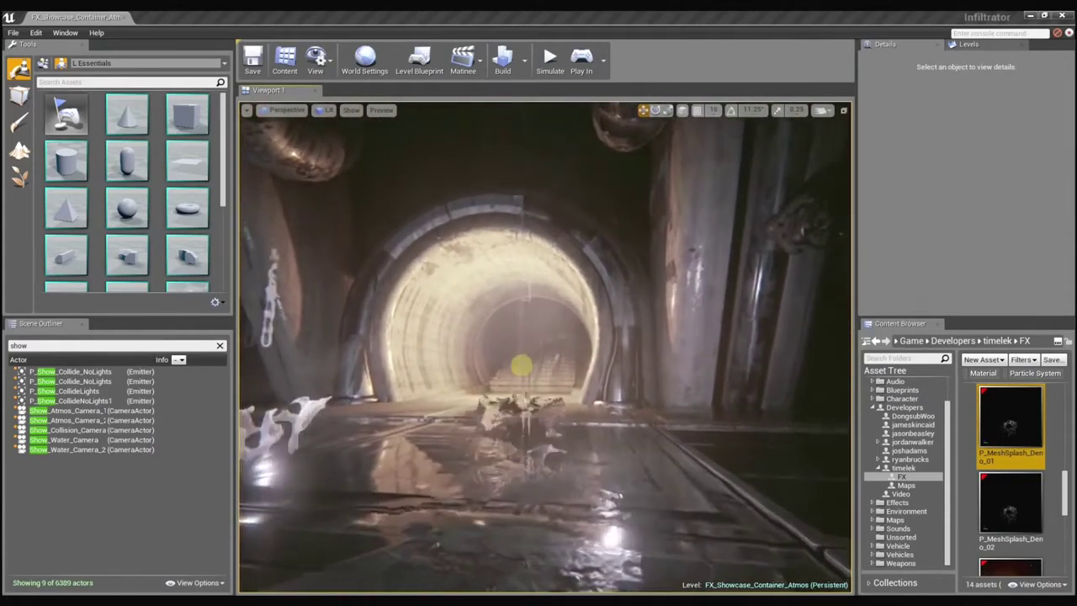
{"action": "mouse_move", "coordinate": [522, 361]}
{"action": "left_mouse_down"}
{"action": "mouse_move", "coordinate": [527, 411]}
{"action": "mouse_move", "coordinate": [612, 387]}
{"action": "left_mouse_up"}
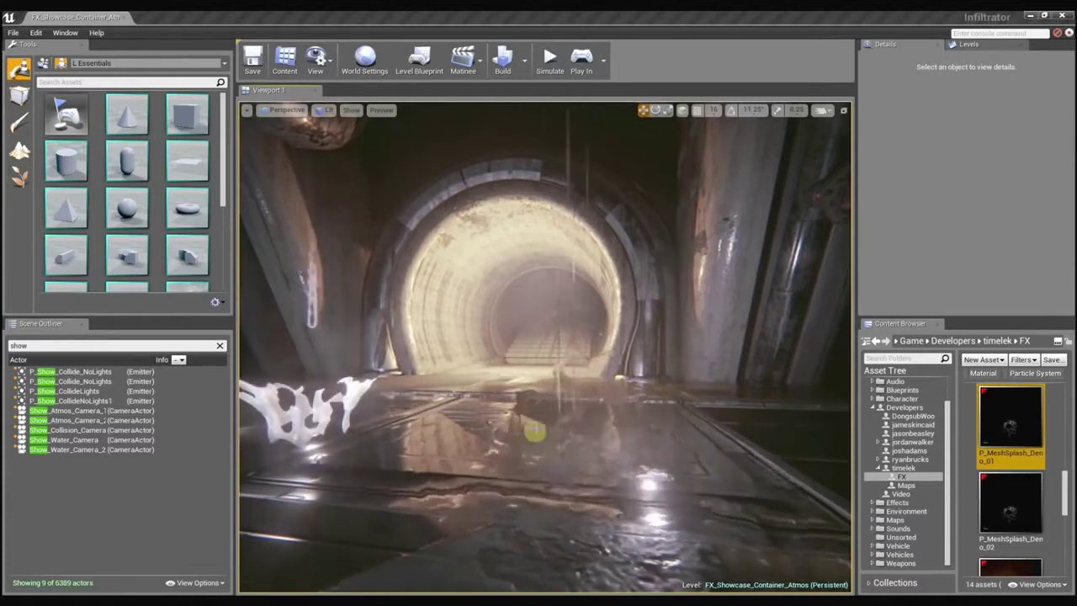
{"action": "mouse_move", "coordinate": [626, 421]}
{"action": "left_mouse_down"}
{"action": "mouse_move", "coordinate": [586, 383]}
{"action": "mouse_move", "coordinate": [661, 384]}
{"action": "mouse_move", "coordinate": [664, 394]}
{"action": "mouse_move", "coordinate": [648, 361]}
{"action": "mouse_move", "coordinate": [637, 363]}
{"action": "left_mouse_up"}
{"action": "key", "text": "alt+2"}
{"action": "key", "text": "alt+4"}
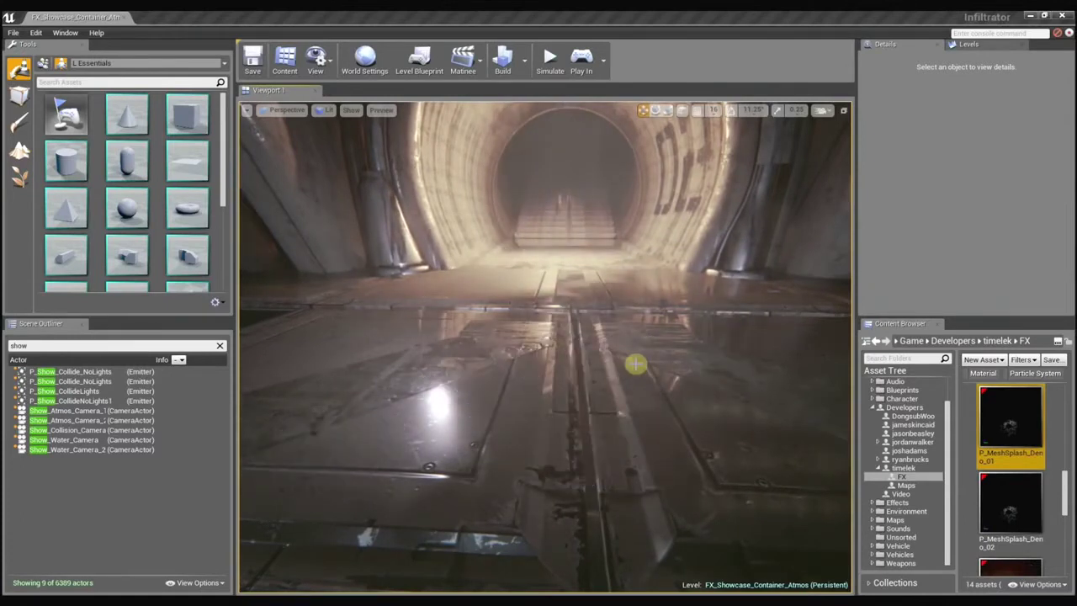
{"action": "mouse_move", "coordinate": [595, 333]}
{"action": "right_mouse_down"}
{"action": "mouse_move", "coordinate": [648, 337]}
{"action": "mouse_move", "coordinate": [571, 274]}
{"action": "right_mouse_up"}
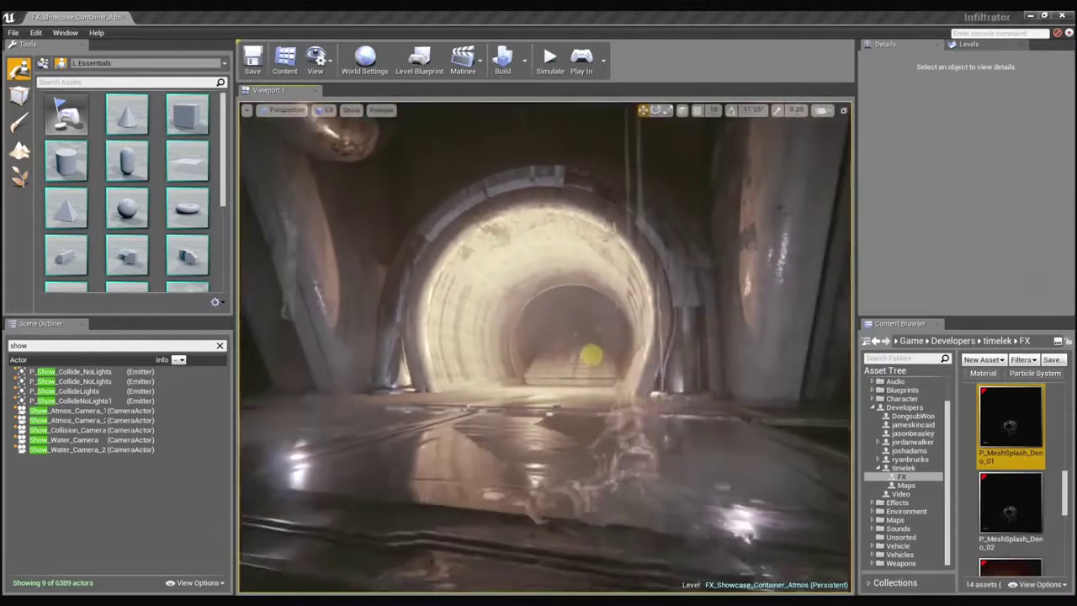
{"action": "mouse_move", "coordinate": [592, 355]}
{"action": "right_mouse_down"}
{"action": "mouse_move", "coordinate": [598, 336]}
{"action": "mouse_move", "coordinate": [618, 417]}
{"action": "right_mouse_up"}
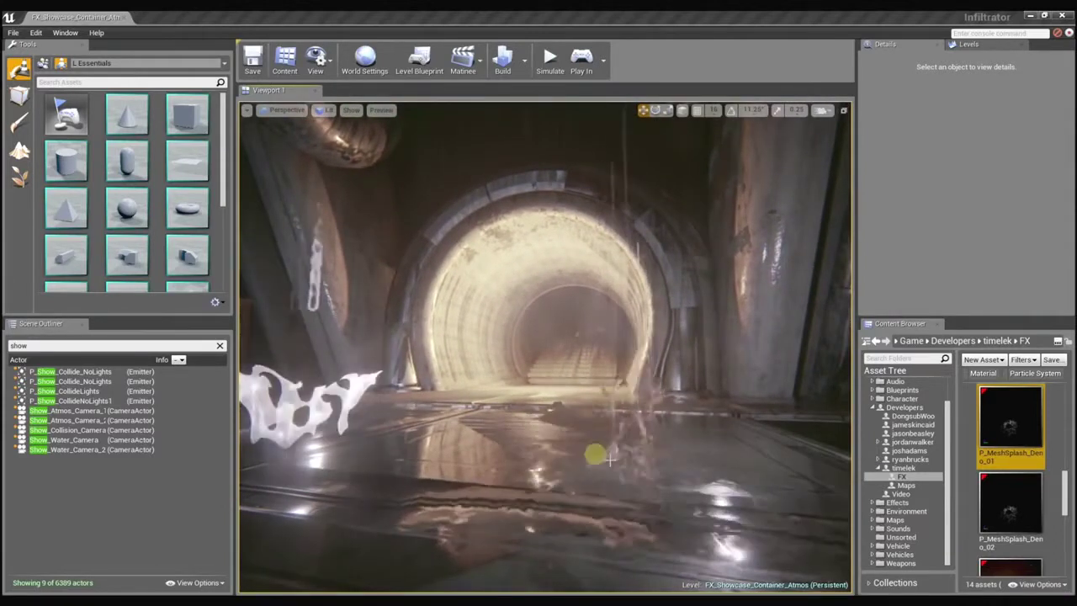
{"action": "mouse_move", "coordinate": [658, 389]}
{"action": "right_mouse_down"}
{"action": "mouse_move", "coordinate": [695, 409]}
{"action": "mouse_move", "coordinate": [680, 414]}
{"action": "right_mouse_up"}
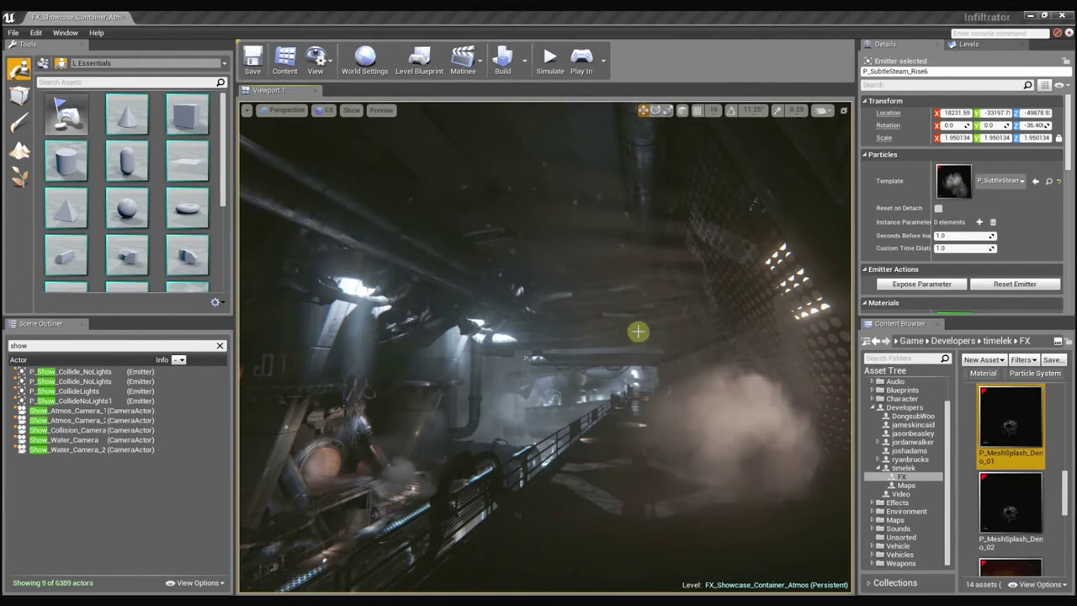
Tilt the camera up toward the ceiling pipes of the steam corridor
{"action": "mouse_move", "coordinate": [637, 332]}
{"action": "right_mouse_down"}
{"action": "mouse_move", "coordinate": [621, 376]}
{"action": "mouse_move", "coordinate": [632, 323]}
{"action": "mouse_move", "coordinate": [620, 365]}
{"action": "mouse_move", "coordinate": [623, 322]}
{"action": "mouse_move", "coordinate": [628, 392]}
{"action": "mouse_move", "coordinate": [620, 368]}
{"action": "mouse_move", "coordinate": [620, 387]}
{"action": "mouse_move", "coordinate": [630, 378]}
{"action": "mouse_move", "coordinate": [636, 400]}
{"action": "mouse_move", "coordinate": [613, 373]}
{"action": "mouse_move", "coordinate": [634, 373]}
{"action": "mouse_move", "coordinate": [596, 370]}
{"action": "mouse_move", "coordinate": [607, 372]}
{"action": "right_mouse_up"}
Show editor helpers with G, select VectorFieldVolume10, and orbit around it
{"action": "key", "text": "g"}
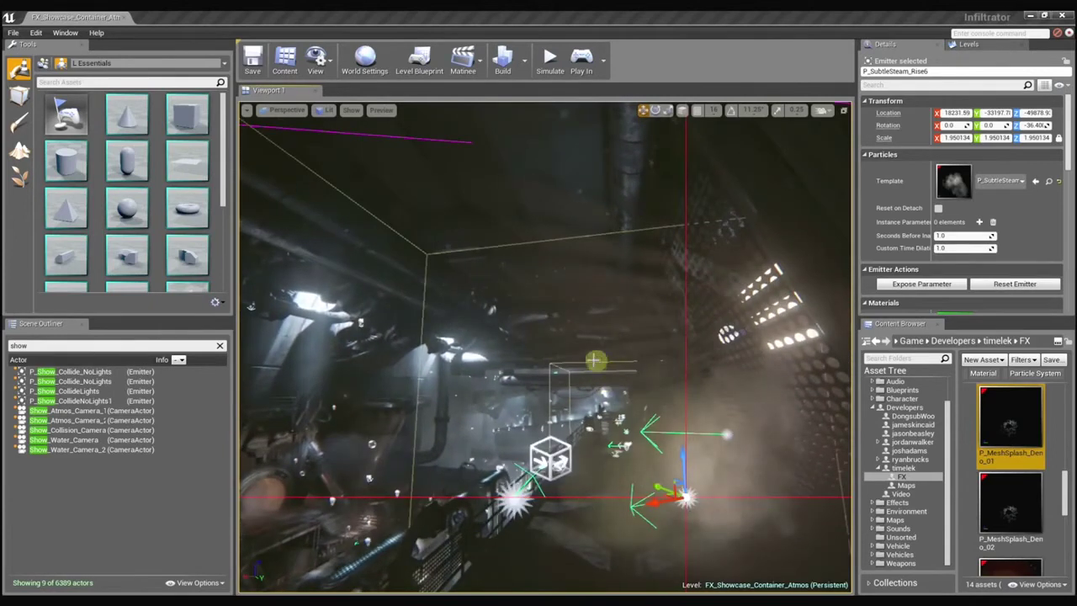
{"action": "left_click", "coordinate": [551, 458]}
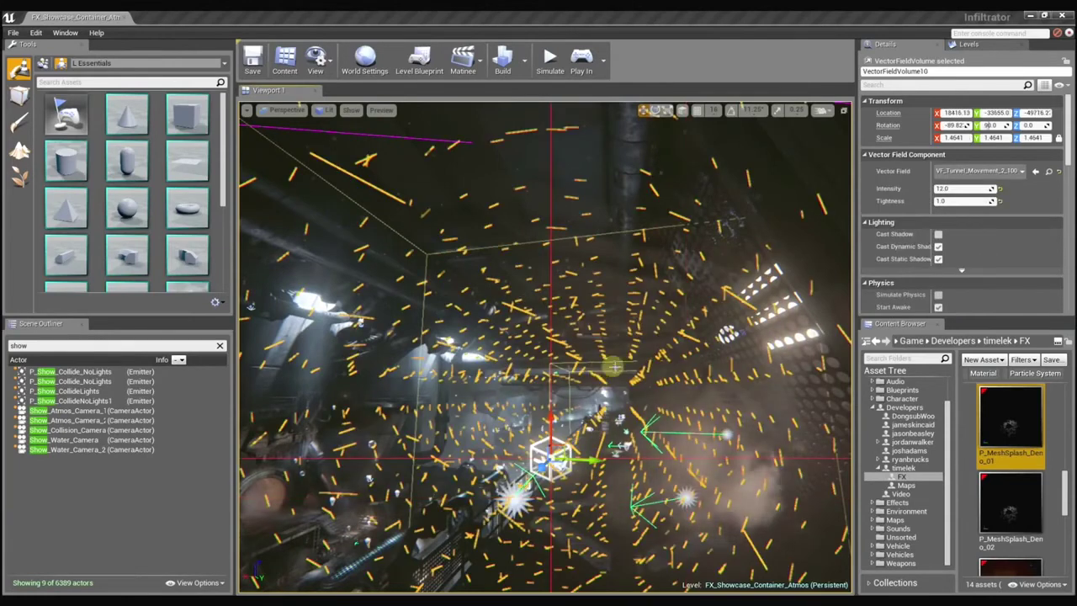
{"action": "right_click_drag", "start_coordinate": [602, 379], "coordinate": [633, 338]}
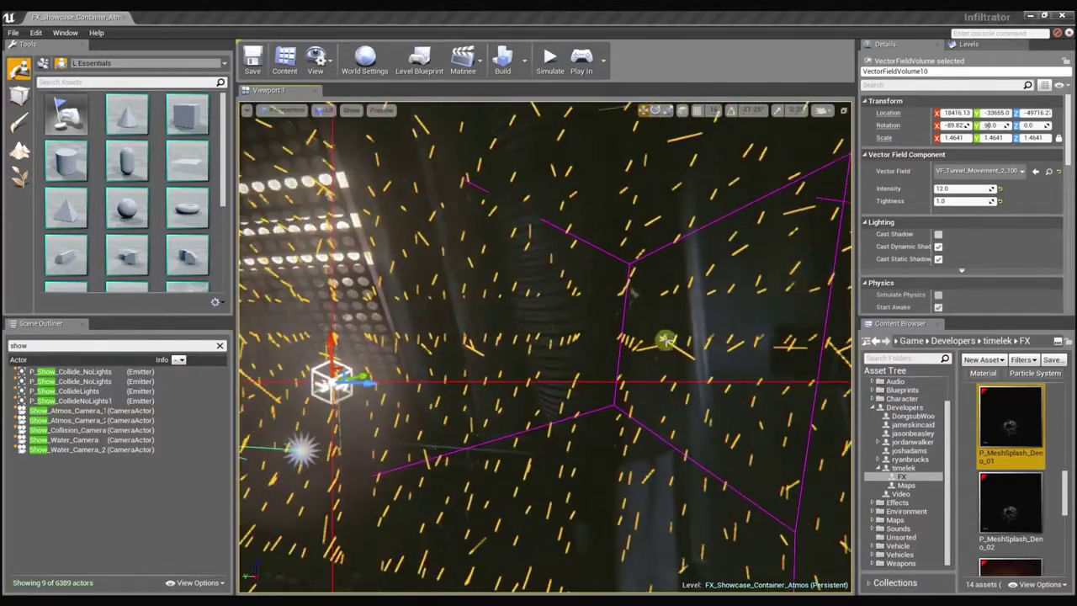
{"action": "right_click_drag", "start_coordinate": [647, 374], "coordinate": [618, 426]}
Select the P_SubtleSteam_Rise6 emitter, toggle game view with G, and re-angle the camera
{"action": "left_click", "coordinate": [581, 410]}
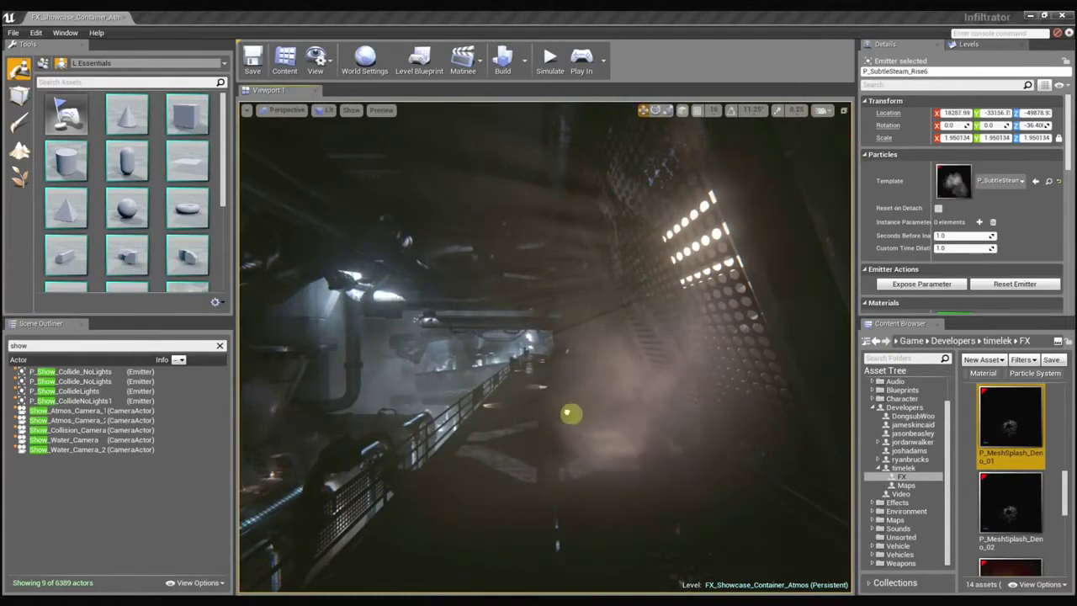
{"action": "key", "text": "g"}
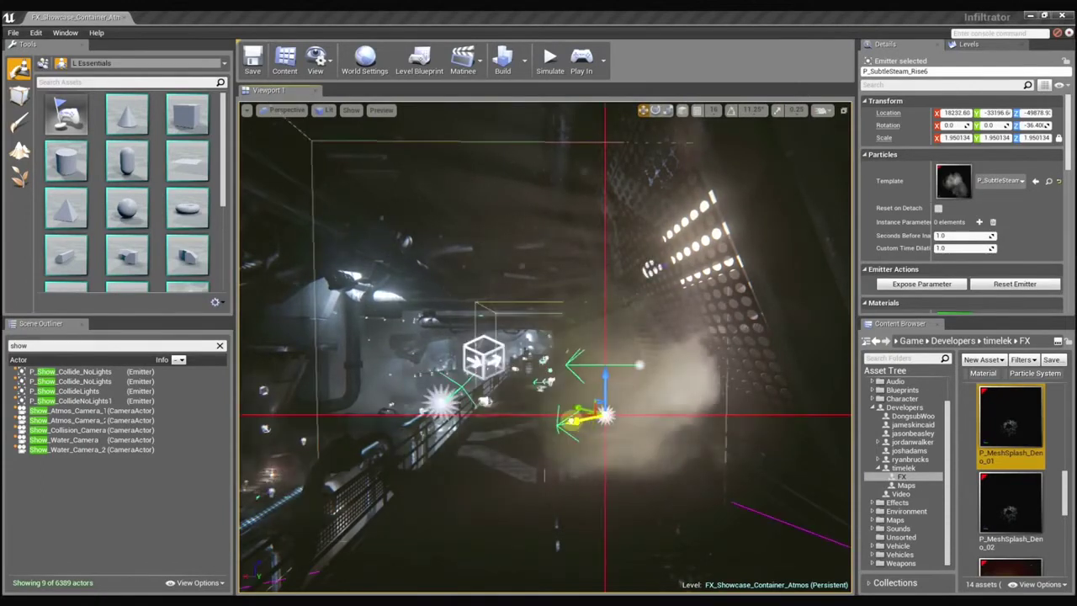
{"action": "key", "text": "g"}
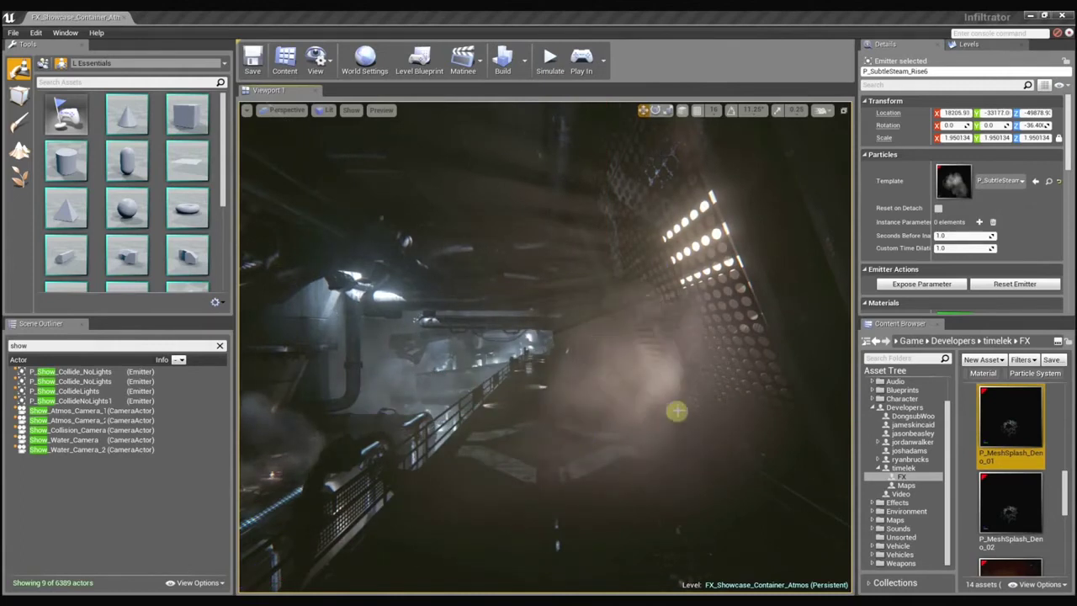
{"action": "right_click_drag", "start_coordinate": [679, 410], "coordinate": [695, 406]}
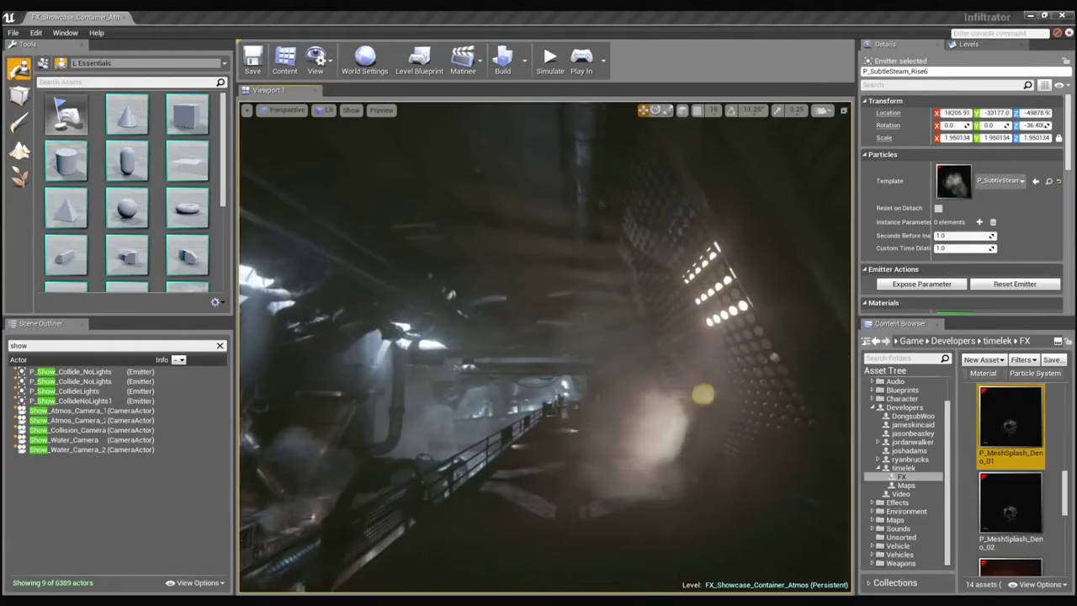